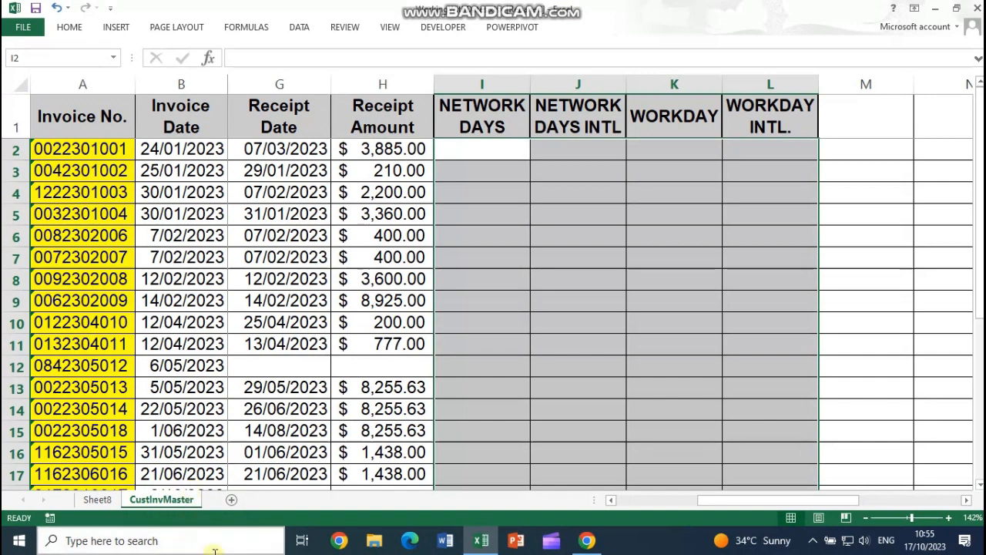
# Step: Enter the date 17/10/2023 in cell I2 under the NETWORK DAYS heading
pyautogui.moveTo(935, 545)
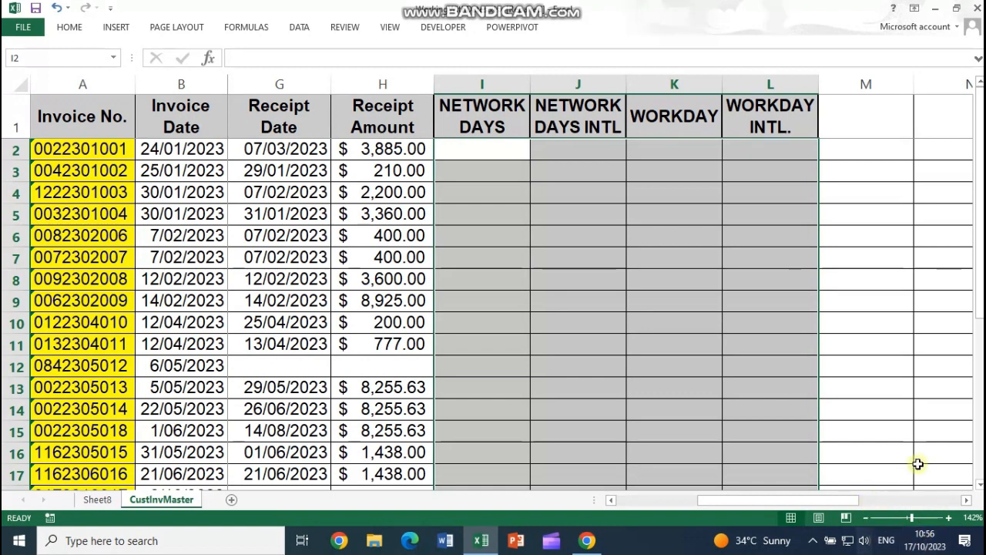
pyautogui.click(502, 153)
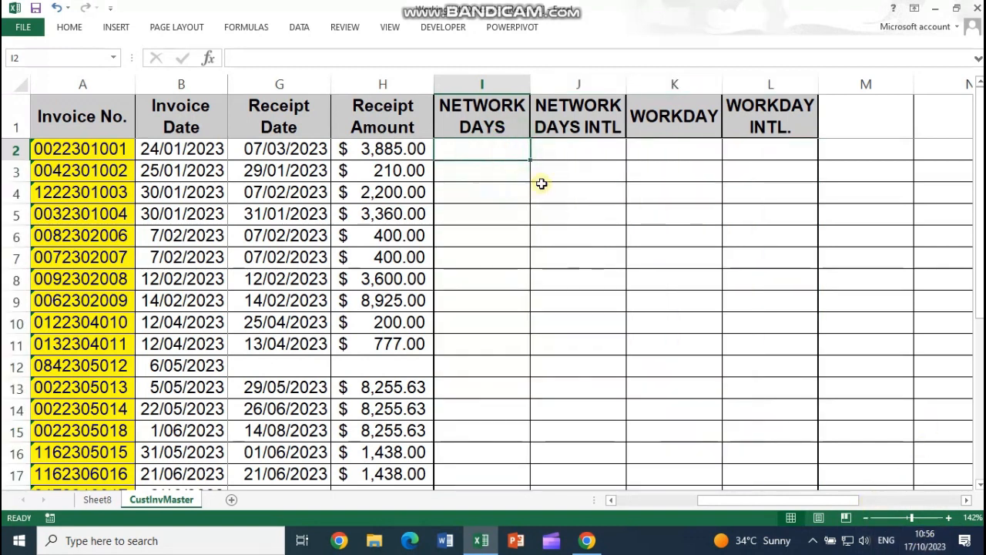
pyautogui.write('17/10')
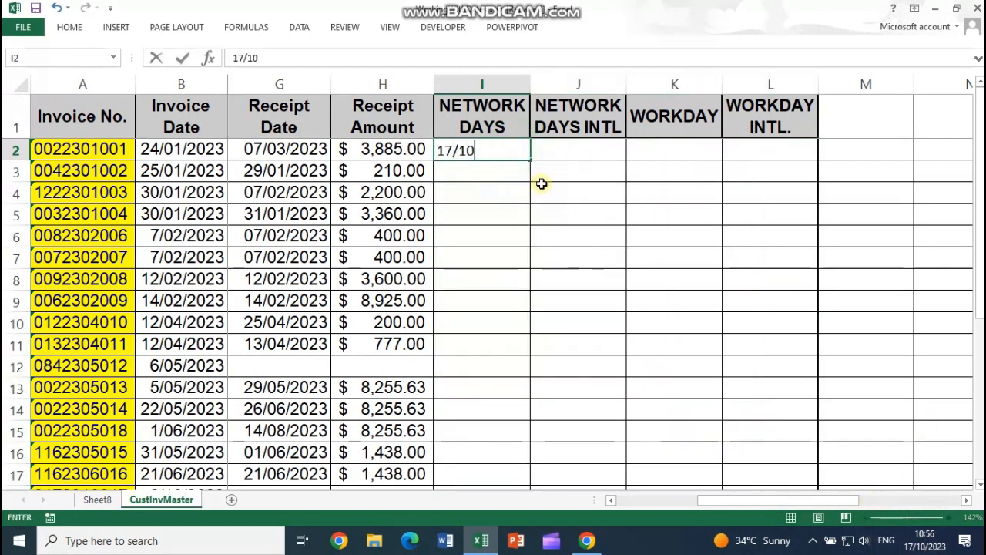
pyautogui.write('/2023')
pyautogui.press('Return')
# Step: Replace the date in cell I2 with the month-first entry 10/17/2023 and clear the cell after entering it
pyautogui.click(500, 150)
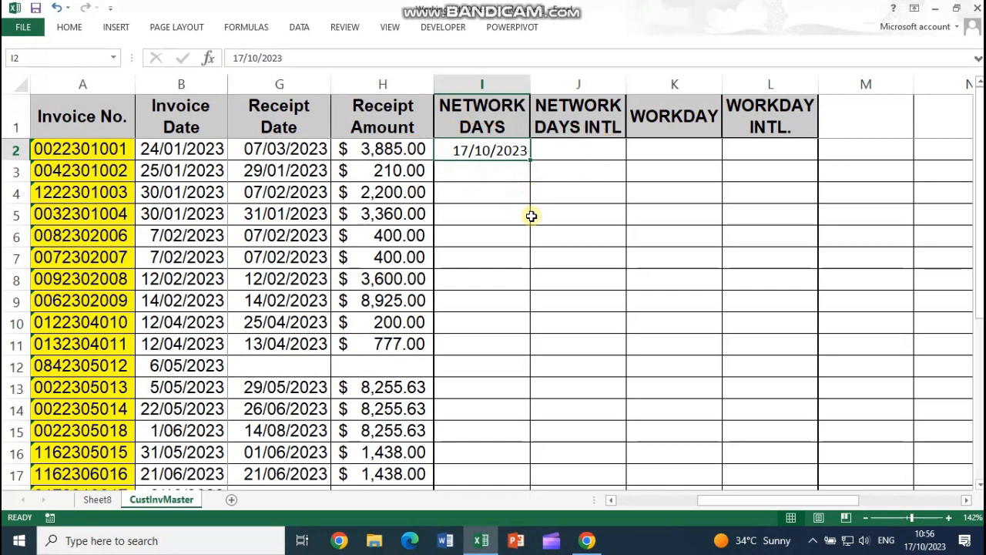
pyautogui.press('Delete')
pyautogui.write('10')
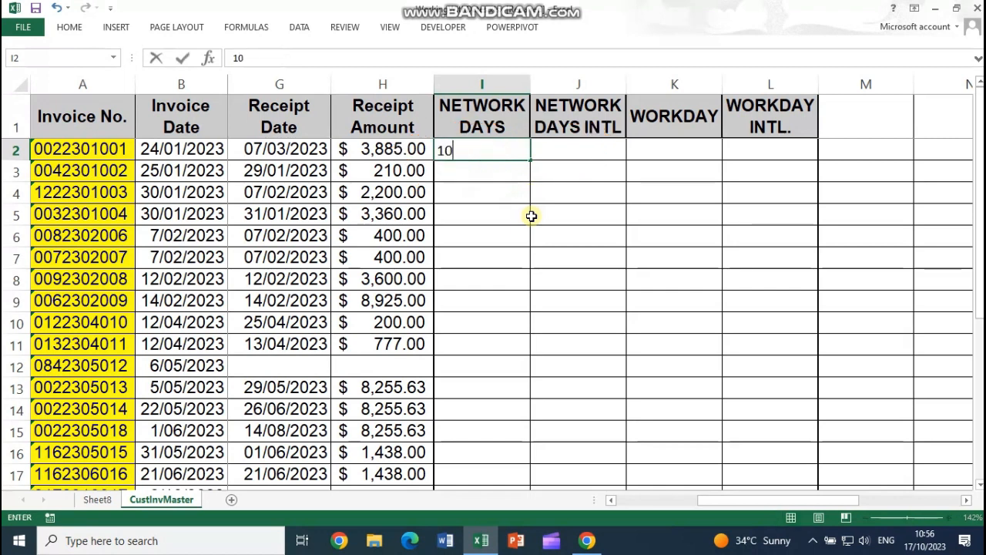
pyautogui.write('/17/2023')
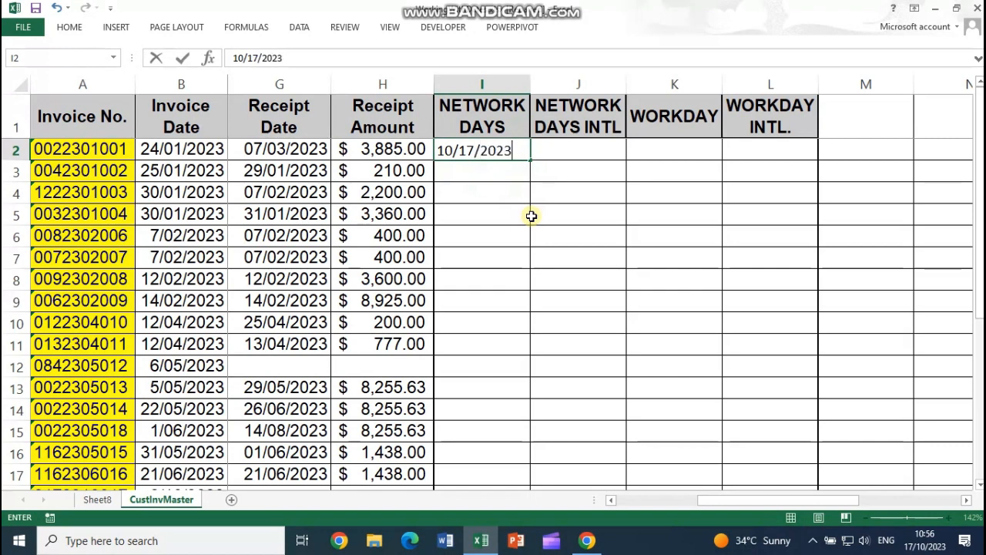
pyautogui.press('Return')
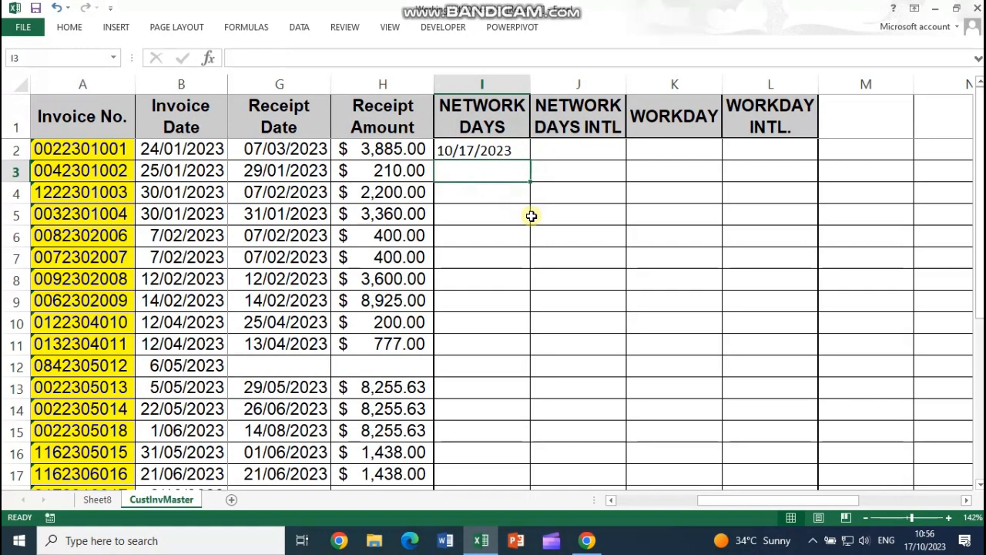
pyautogui.press('Up')
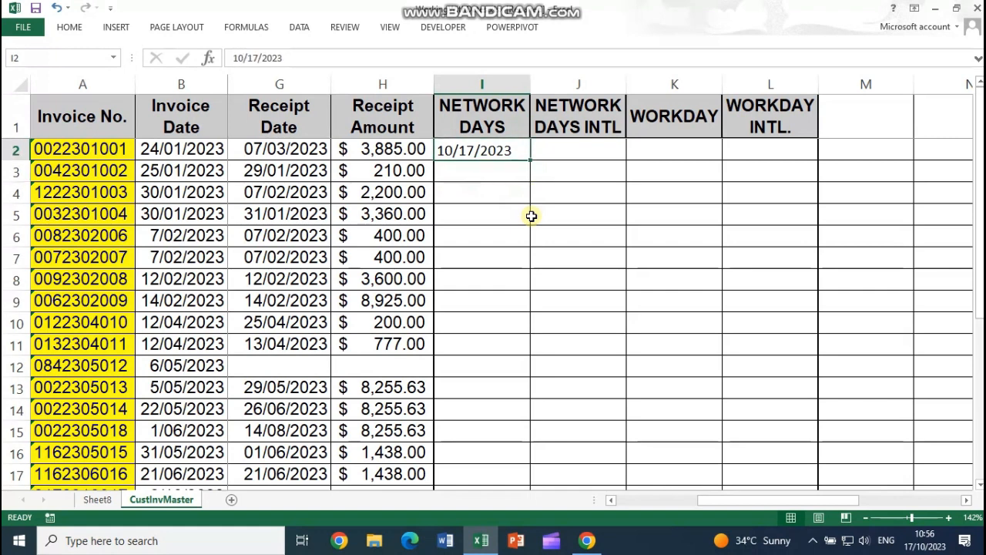
pyautogui.press('Delete')
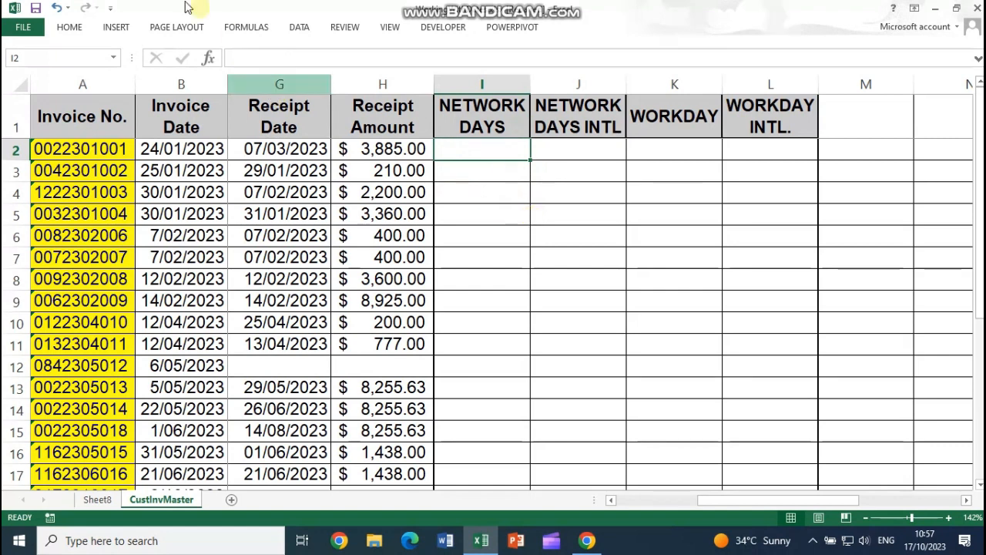
# Step: Format cell I2 as a date with the English (United States) locale and the 3/14/12 type
pyautogui.click(69, 27)
pyautogui.click(976, 99)
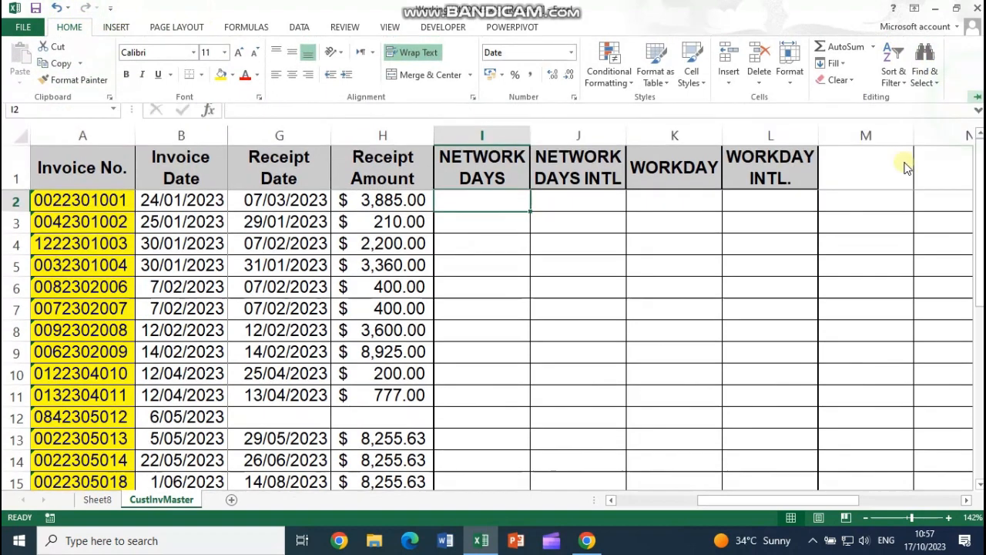
pyautogui.click(571, 52)
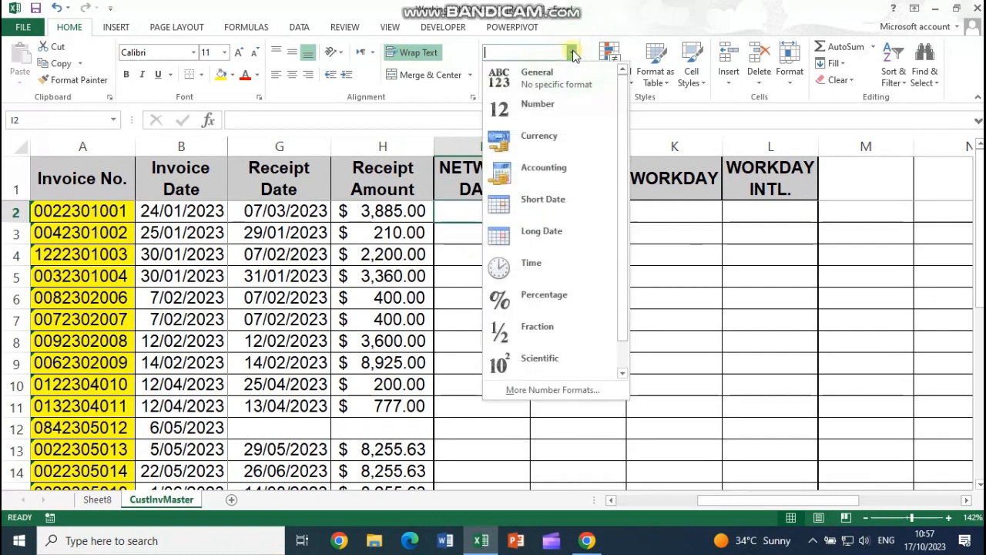
pyautogui.click(551, 390)
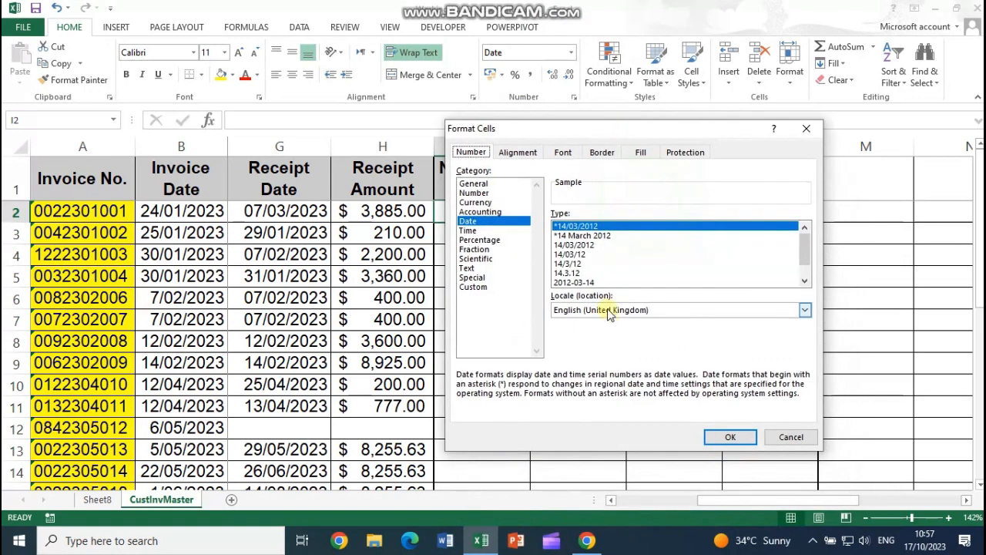
pyautogui.click(609, 311)
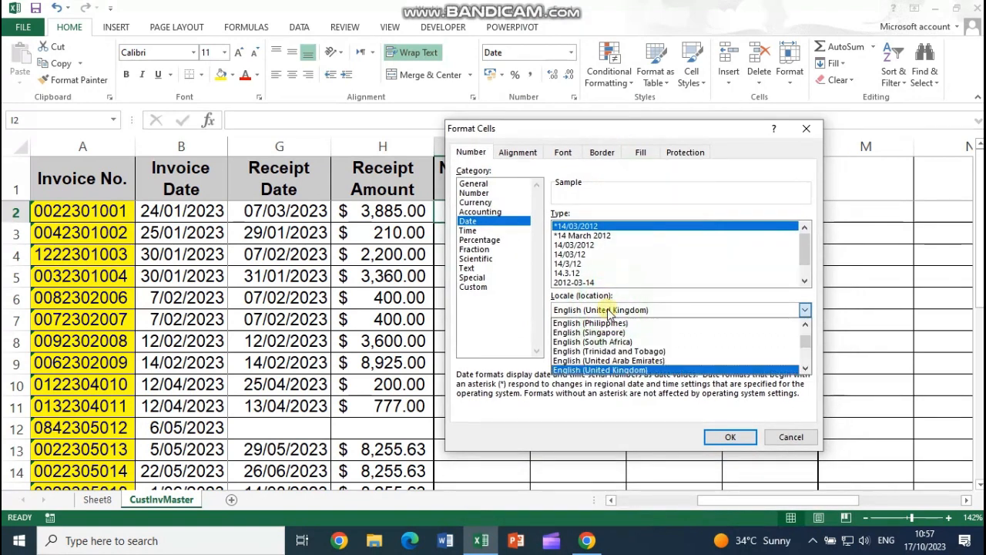
pyautogui.click(808, 373)
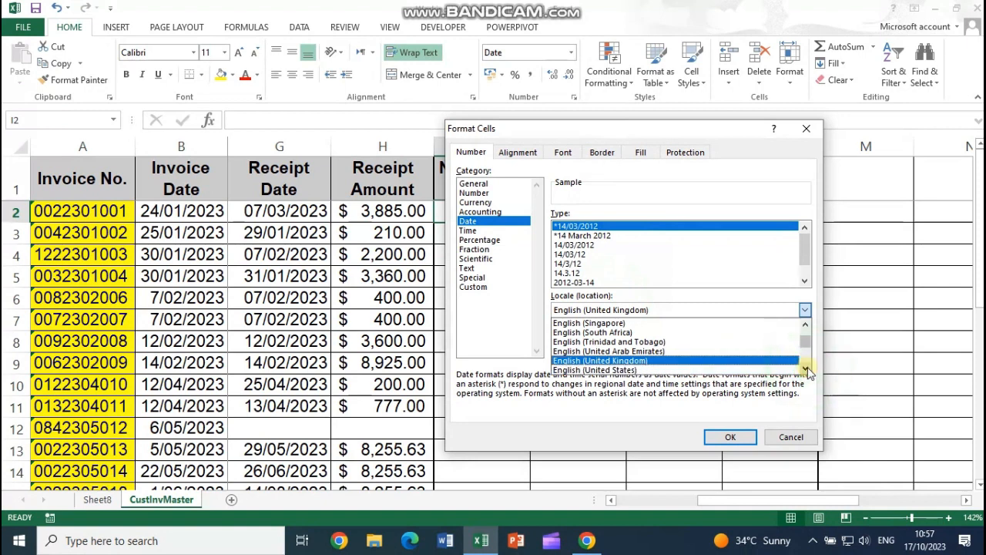
pyautogui.click(651, 371)
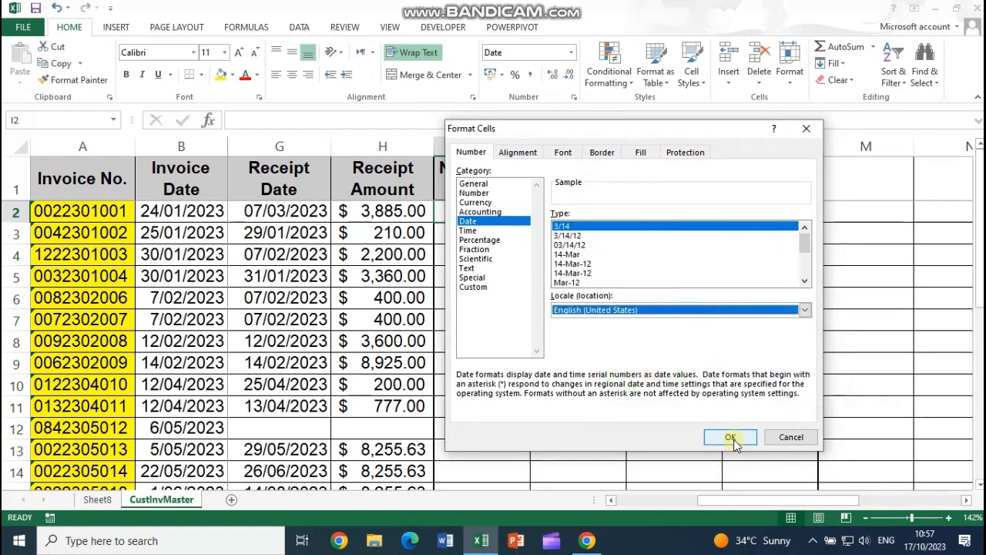
pyautogui.click(570, 235)
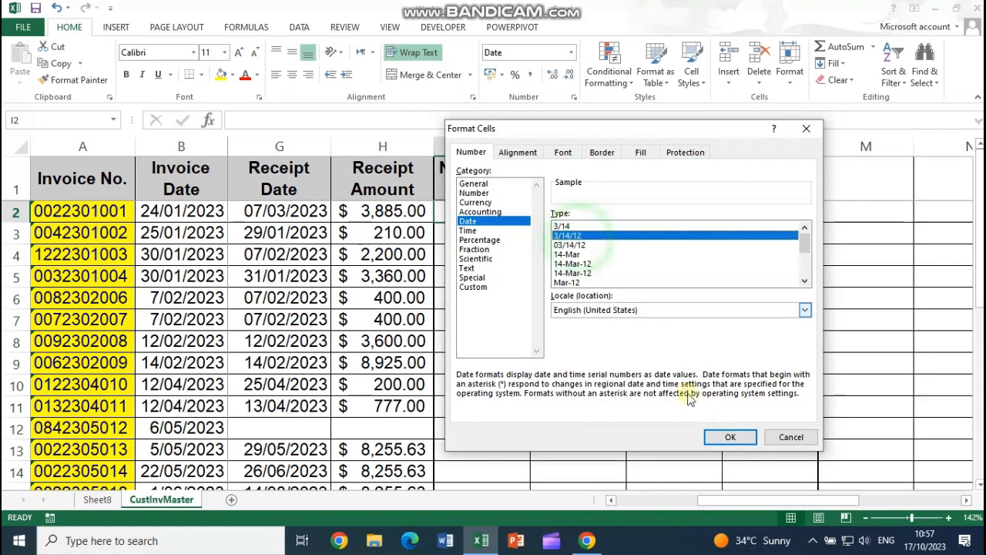
pyautogui.click(743, 444)
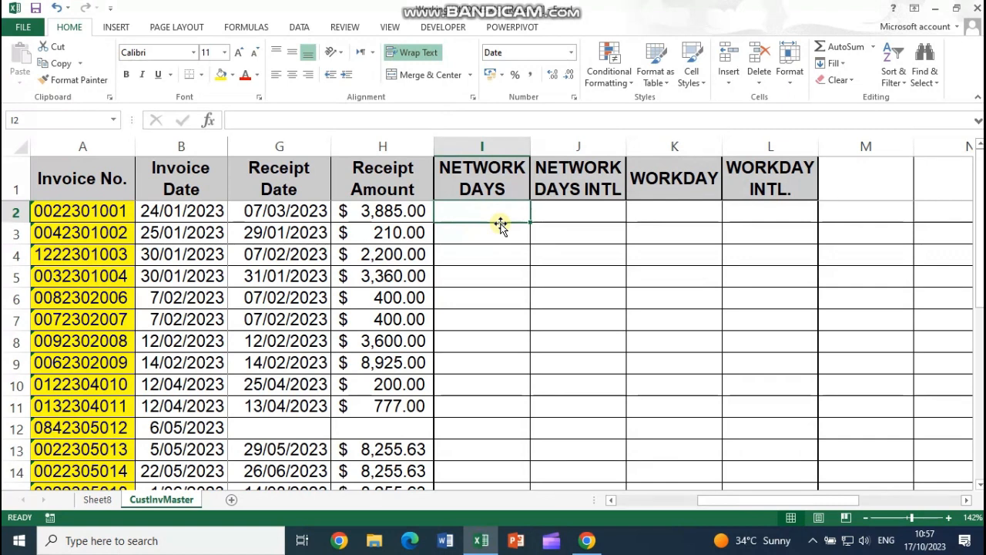
# Step: Enter 17/10/2023 in cell I2 to test the United States date format
pyautogui.write('17/10')
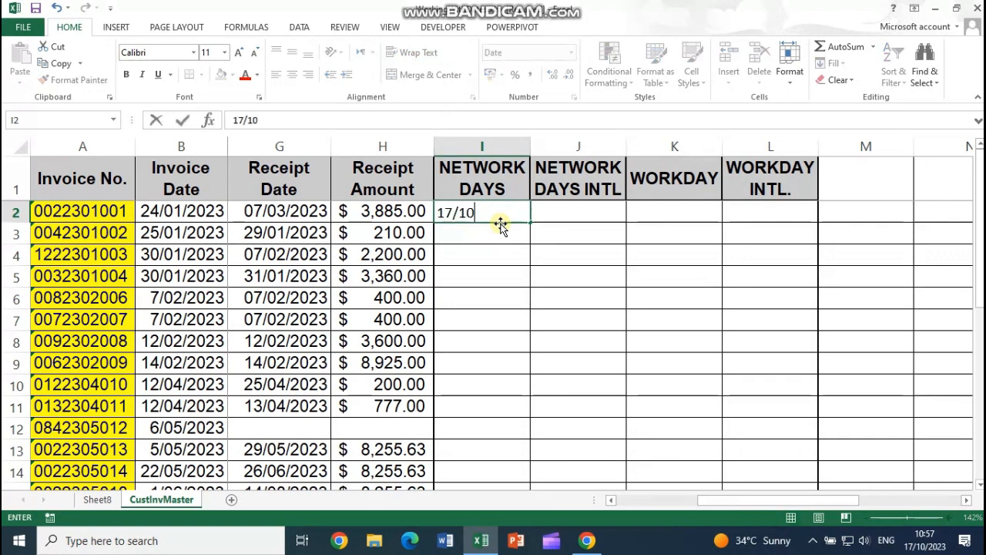
pyautogui.write('/2023')
pyautogui.press('Return')
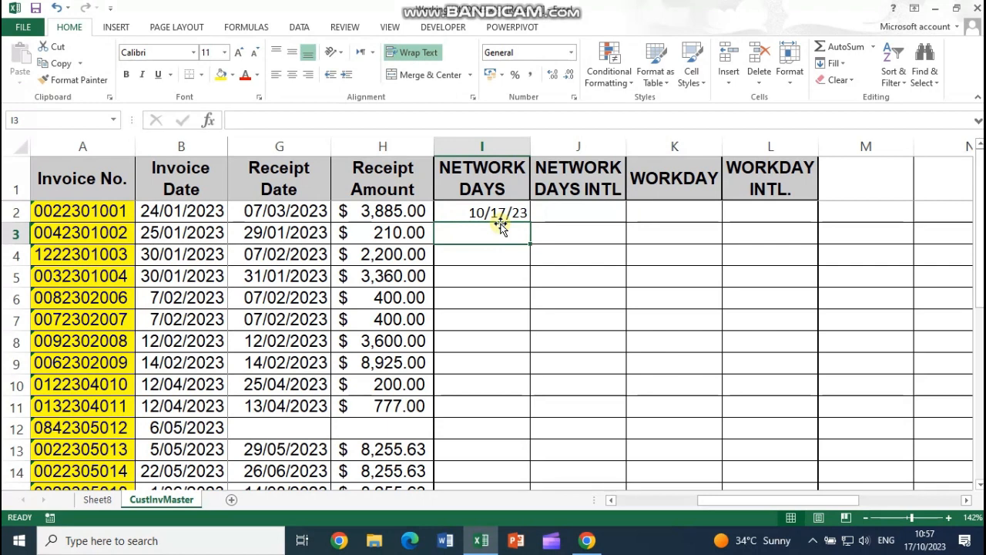
# Step: Overwrite cell I2 with 10/17/2023 to test month-first entry under the US format, and clear the cell
pyautogui.click(499, 221)
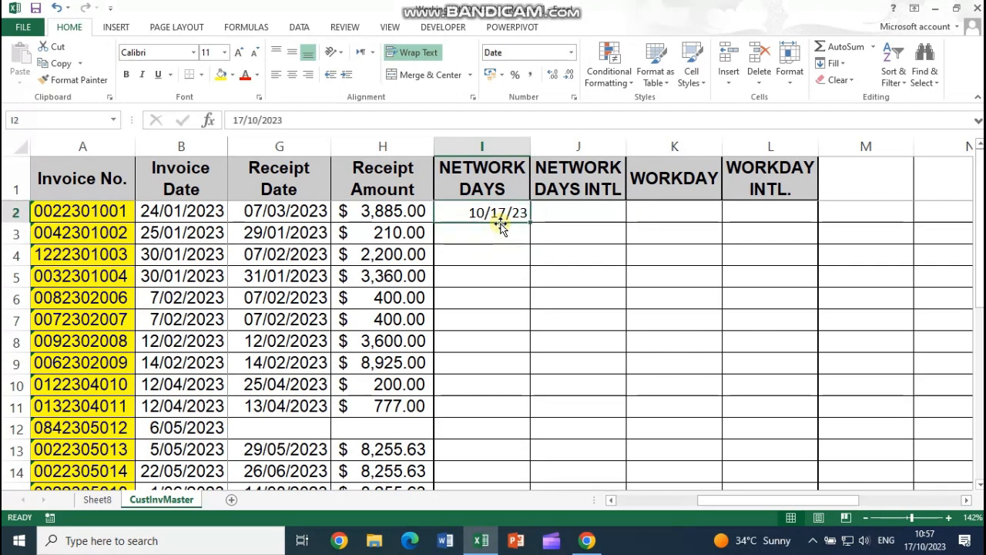
pyautogui.write('17/')
pyautogui.press('BackSpace')
pyautogui.press('BackSpace')
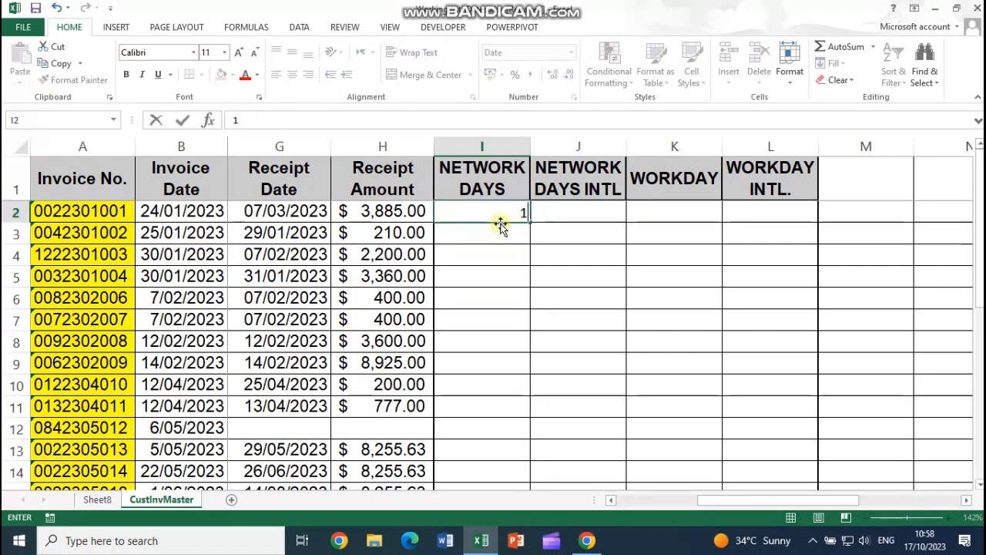
pyautogui.write('0/17/2023')
pyautogui.press('Return')
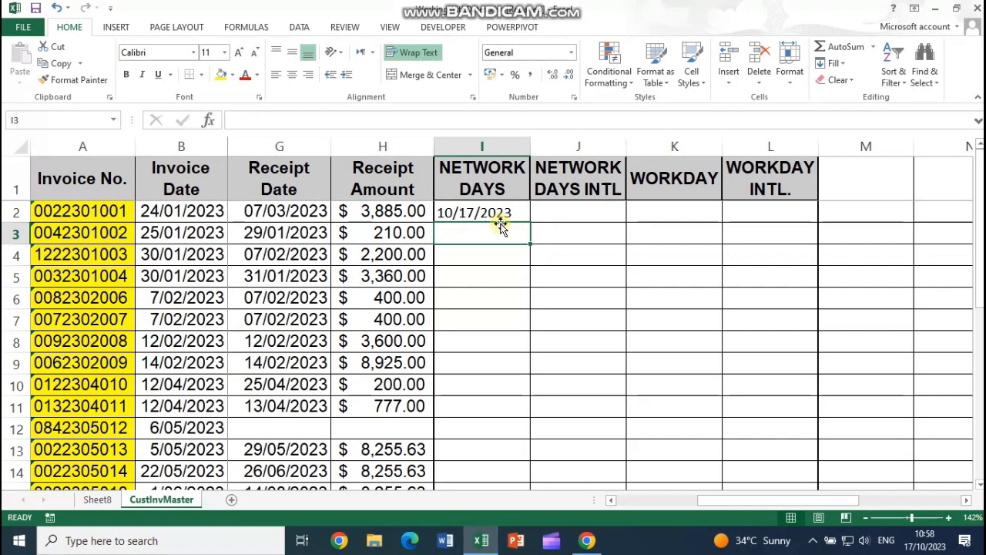
pyautogui.click(500, 221)
pyautogui.press('Delete')
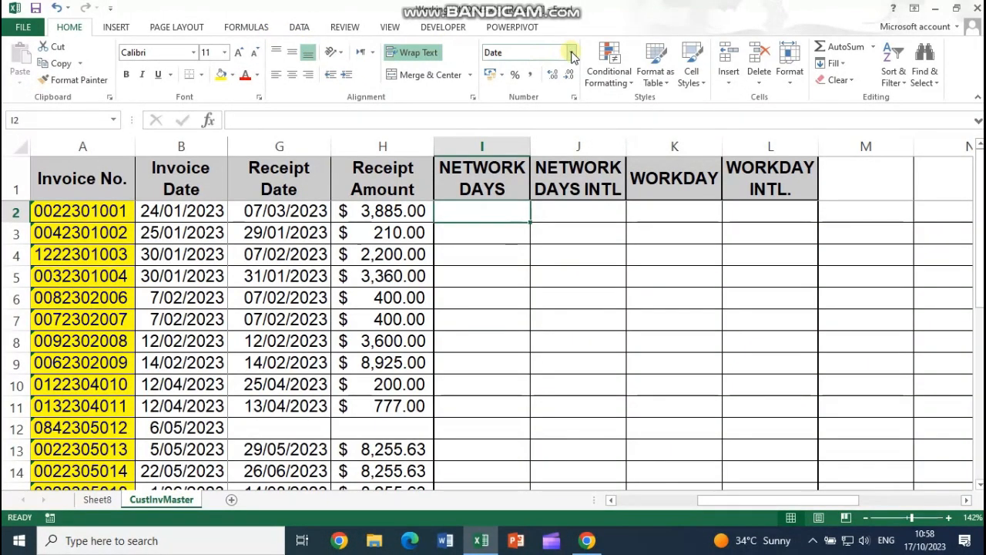
# Step: Set the date format of cell I2 to the English (United Kingdom) locale with the 14/03/2012 type
pyautogui.click(571, 52)
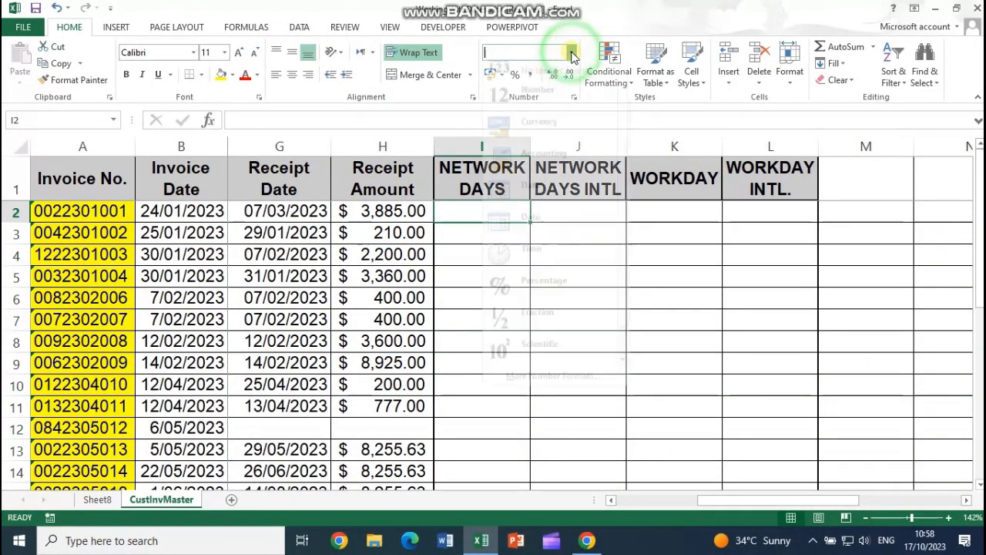
pyautogui.click(555, 391)
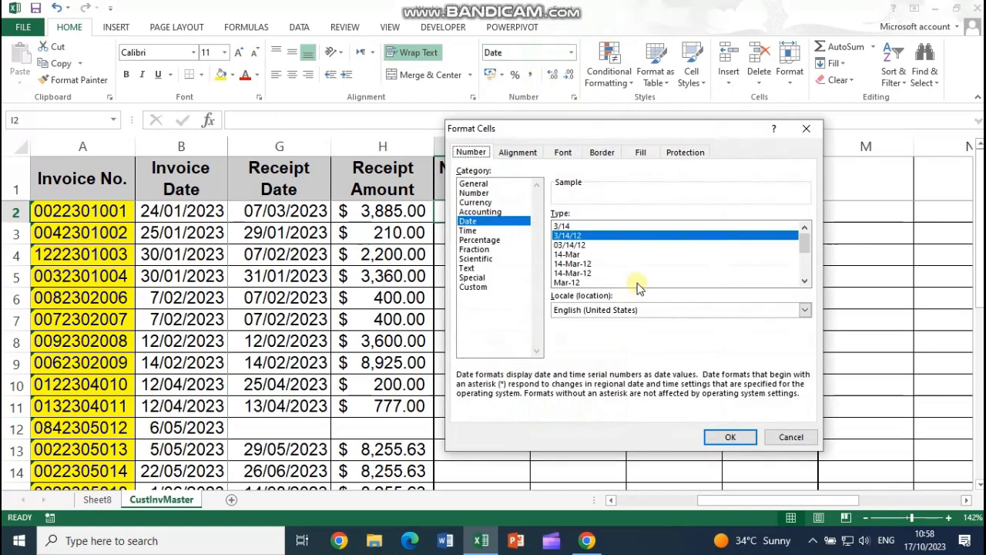
pyautogui.click(594, 310)
pyautogui.click(617, 361)
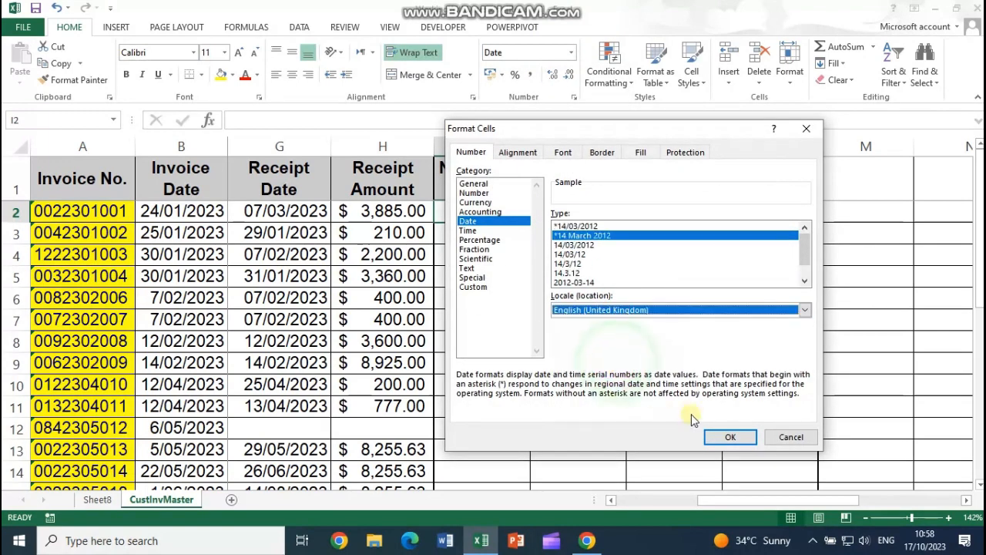
pyautogui.click(574, 245)
pyautogui.click(730, 437)
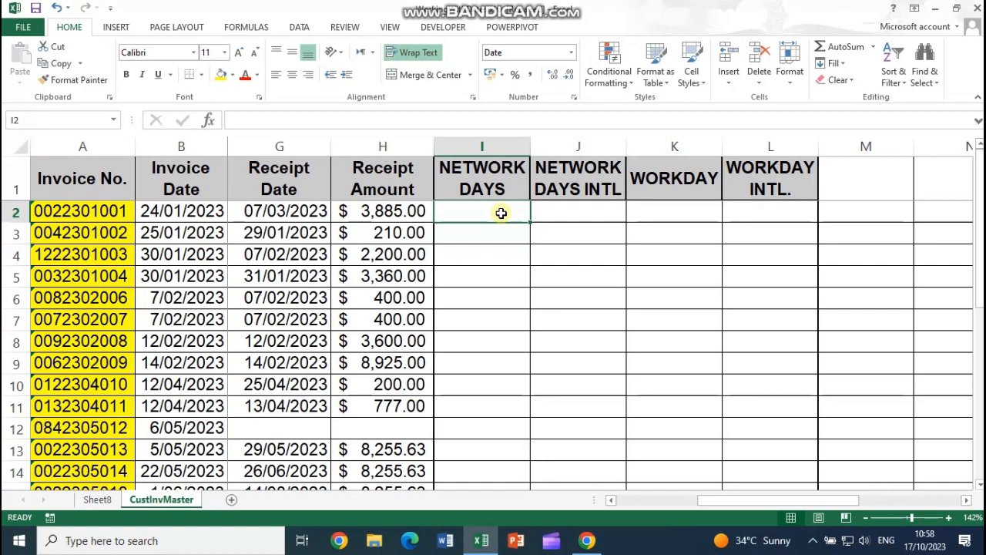
# Step: Enter the date 01/01/1900 in cell I2
pyautogui.write('01/01')
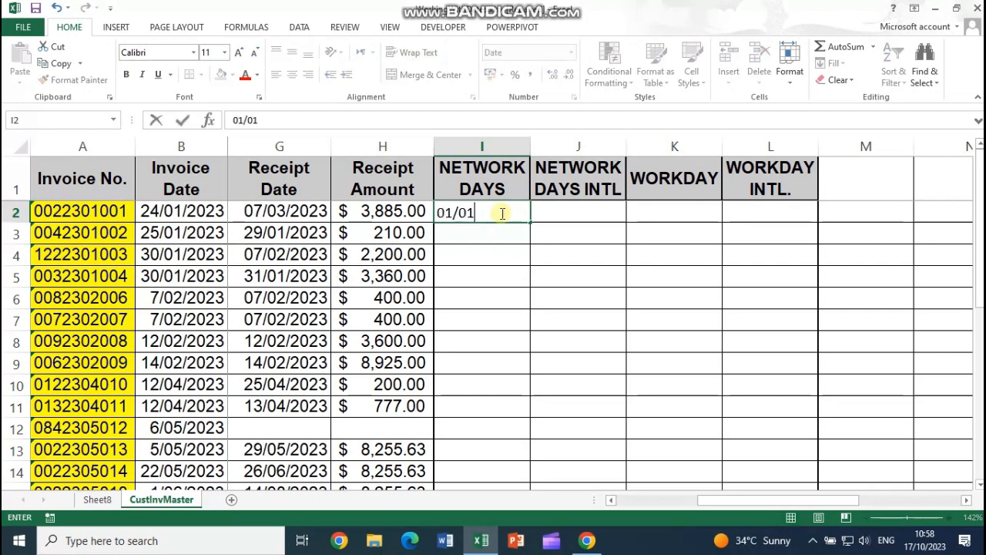
pyautogui.write('/1900')
pyautogui.press('Return')
# Step: Apply the Number format to cell I2 to show the date's serial number, and clear the cell's contents
pyautogui.click(502, 212)
pyautogui.click(571, 52)
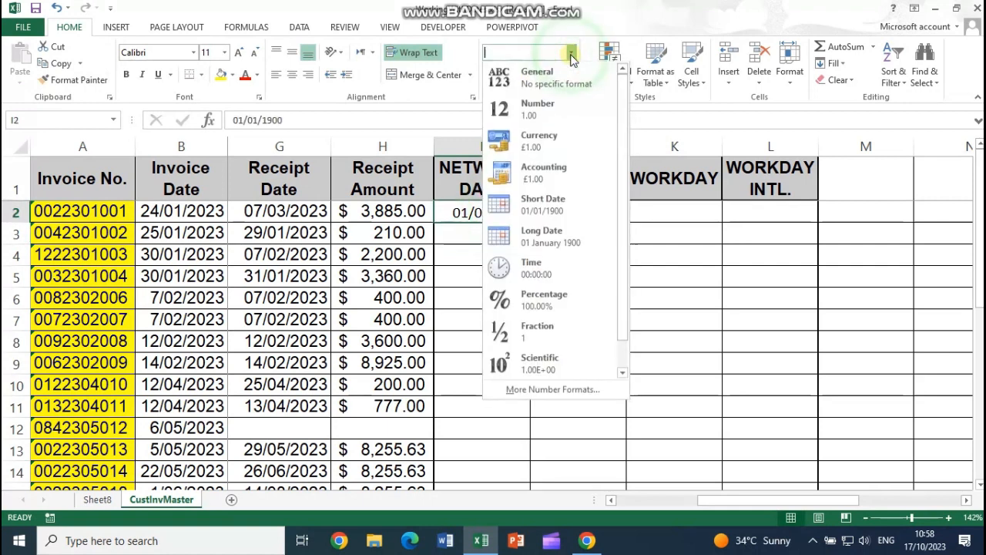
pyautogui.click(561, 105)
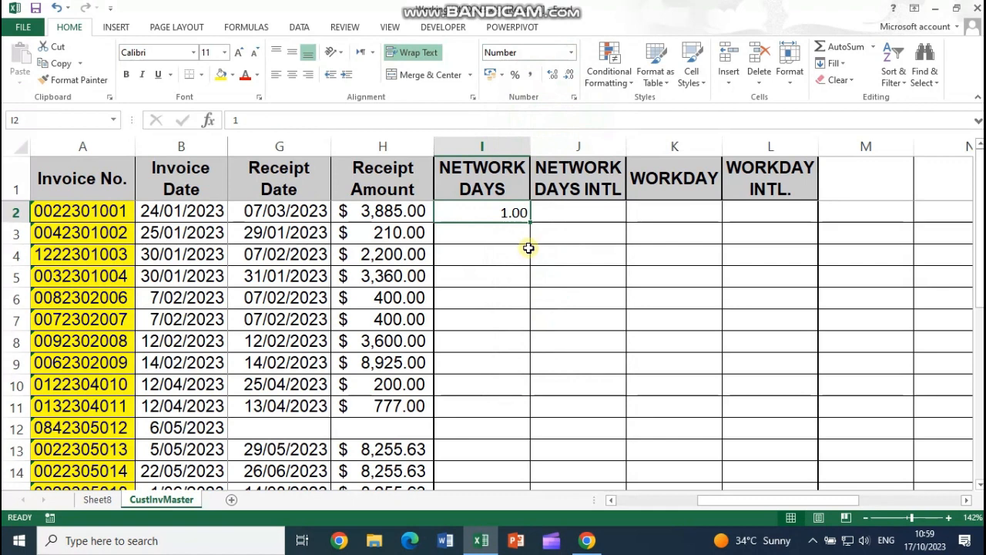
pyautogui.press('Delete')
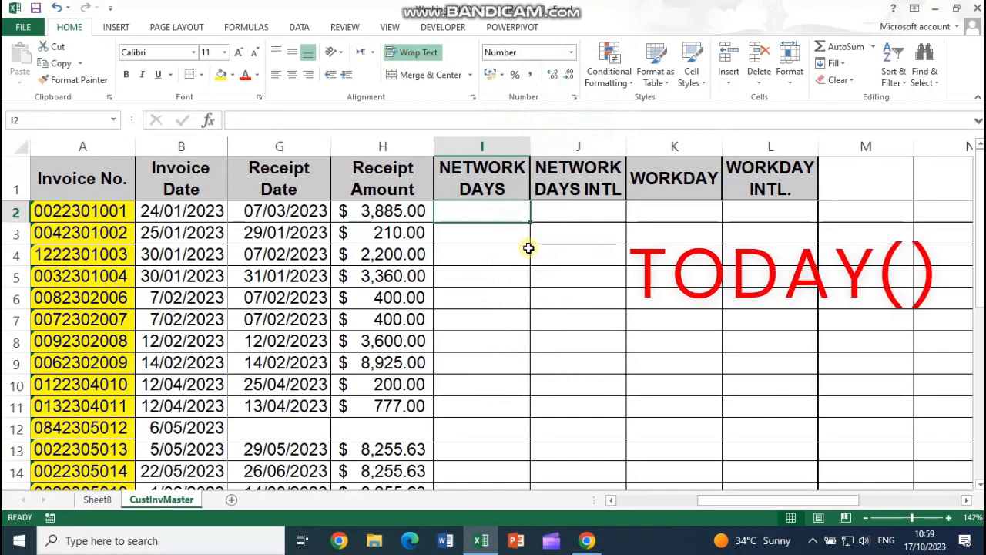
# Step: Insert the TODAY function in cell I2
pyautogui.click(246, 27)
pyautogui.click(237, 76)
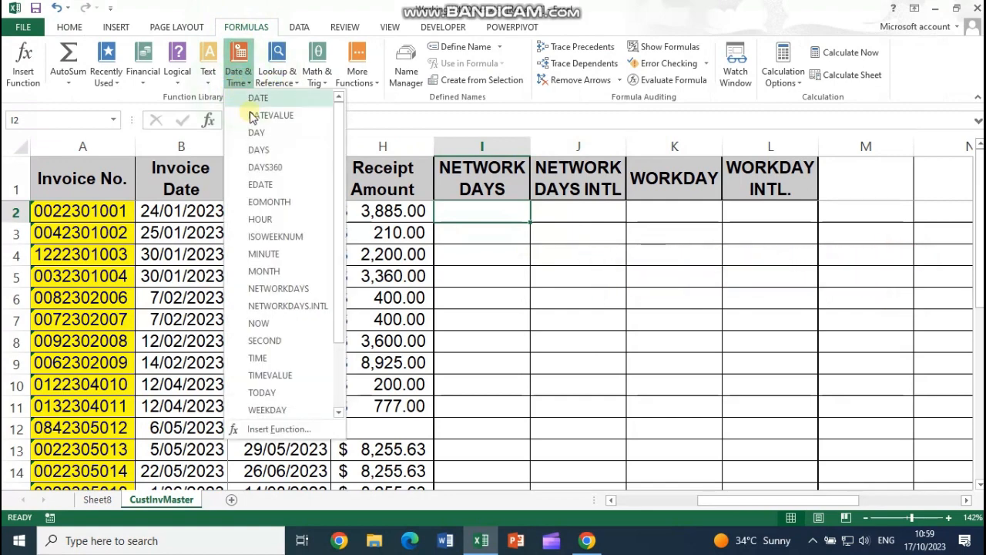
pyautogui.click(280, 396)
pyautogui.click(644, 323)
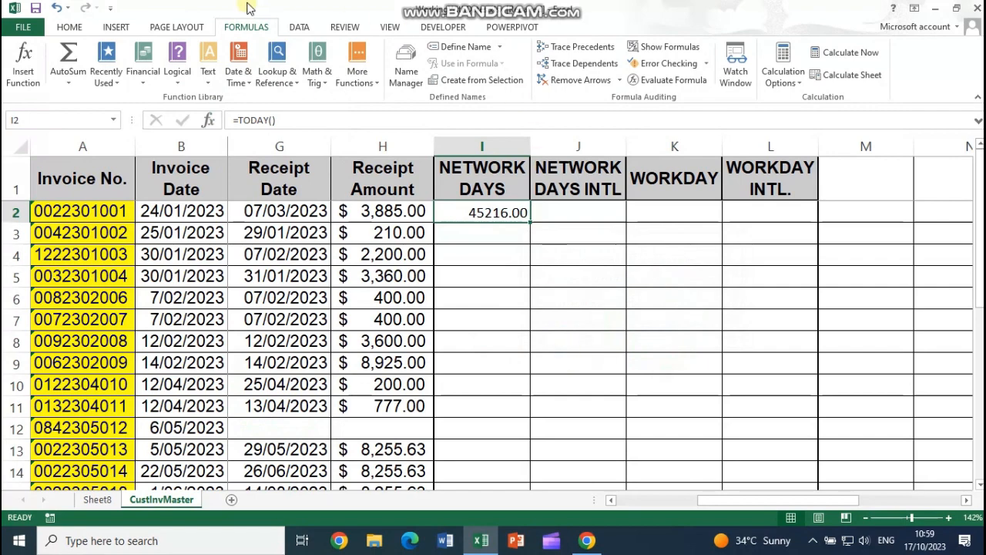
# Step: Apply the Short Date format to the TODAY function in cell I2
pyautogui.click(69, 27)
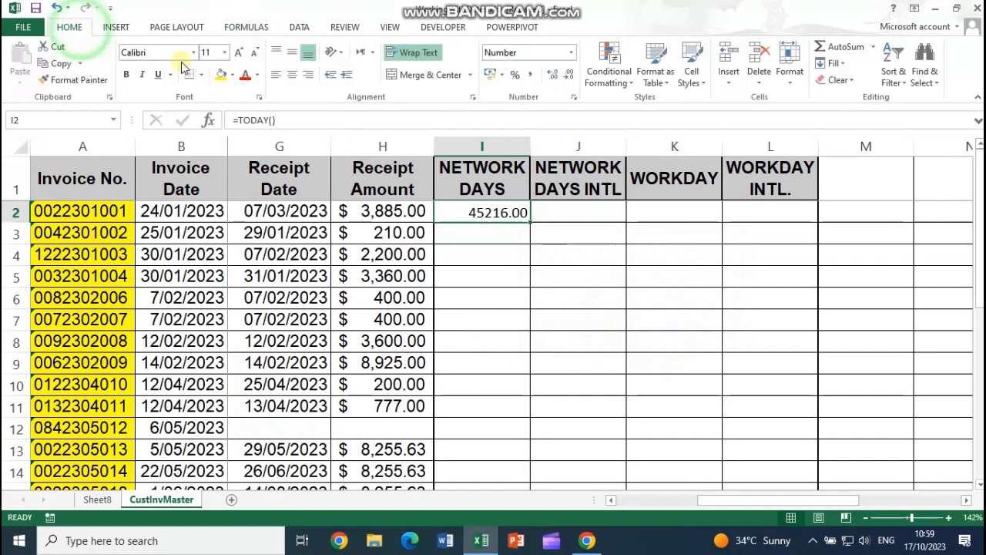
pyautogui.click(571, 52)
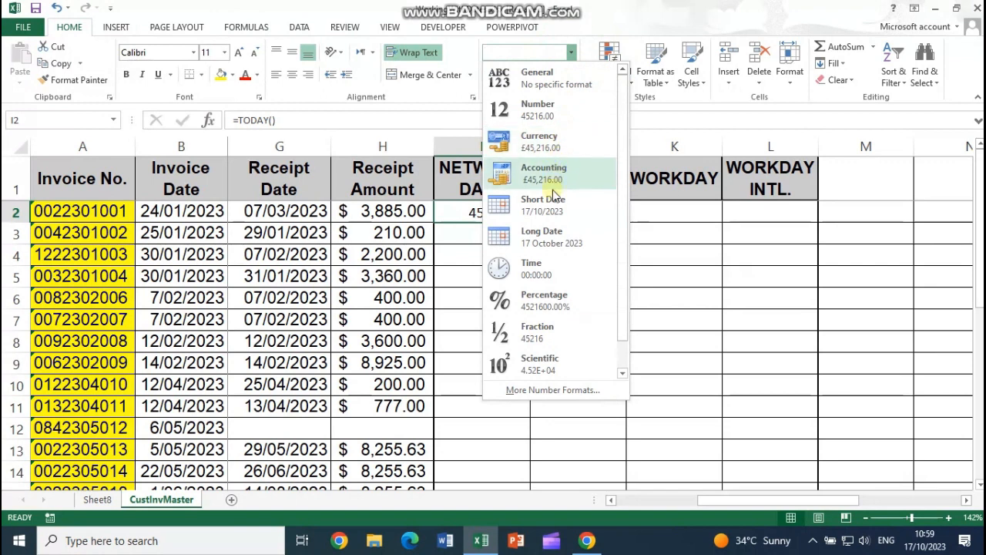
pyautogui.click(546, 204)
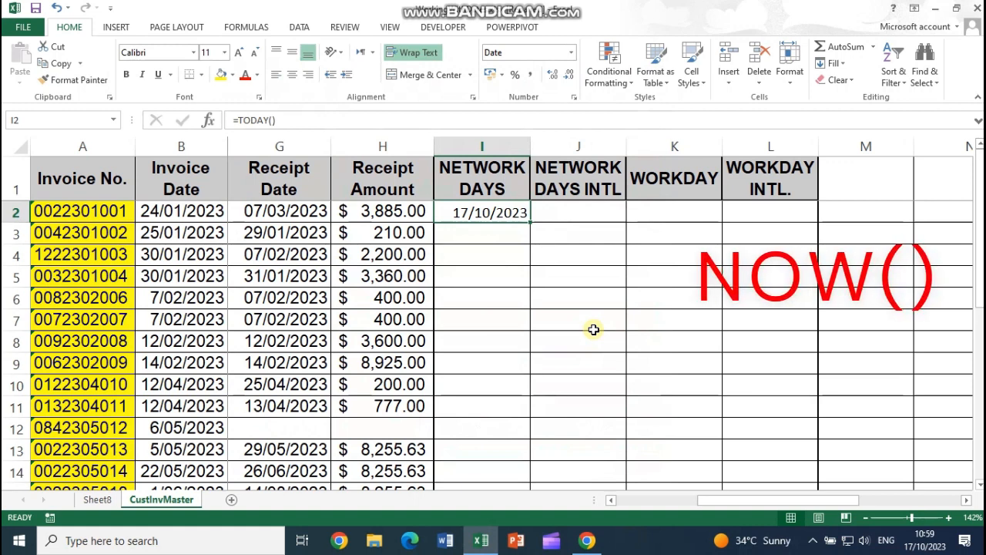
# Step: Insert the NOW function in cell I3
pyautogui.click(502, 237)
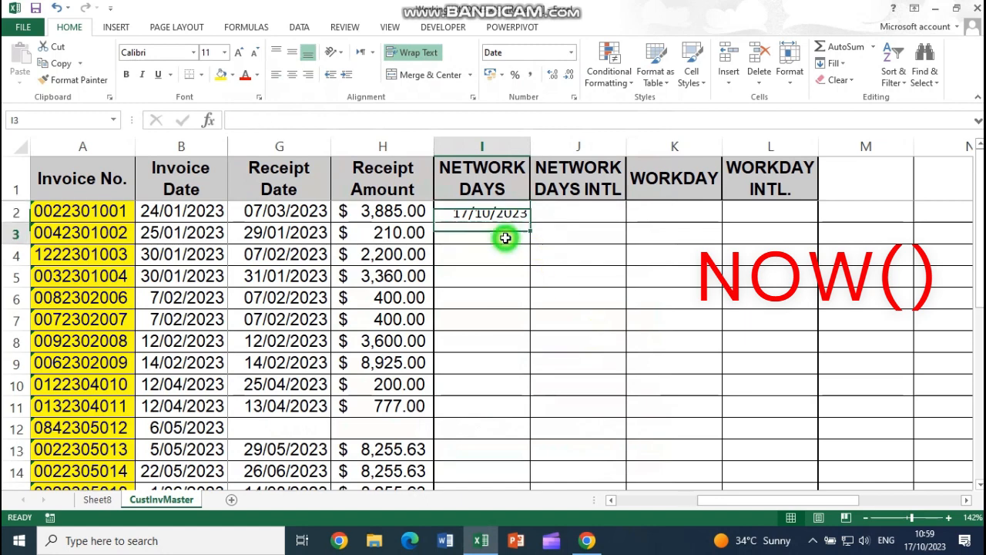
pyautogui.click(246, 30)
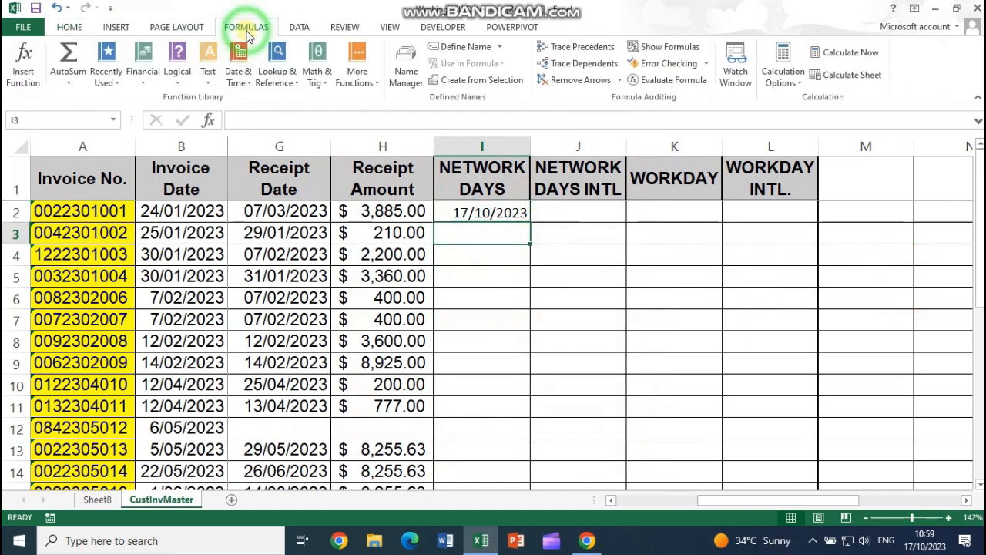
pyautogui.click(243, 81)
pyautogui.scroll(-2, 274, 382)
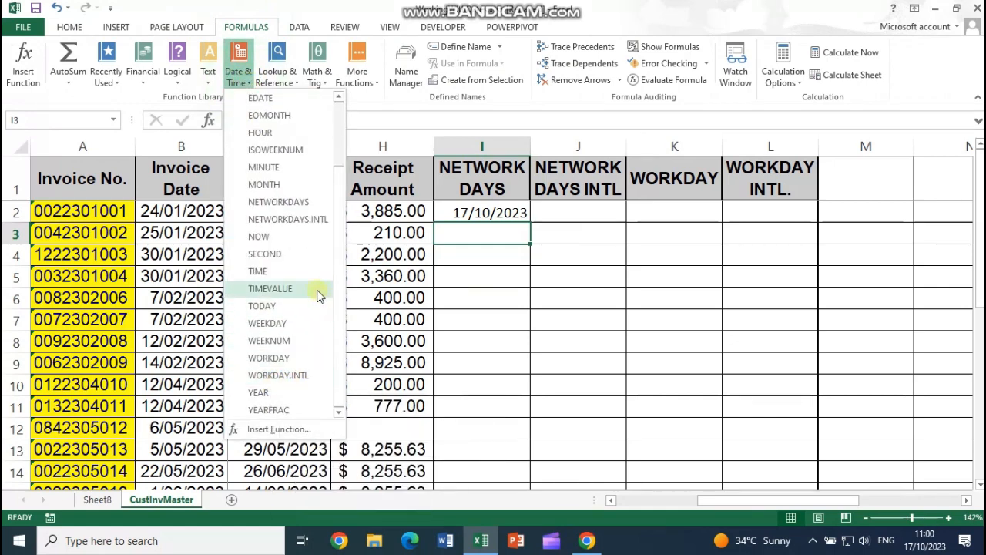
pyautogui.click(275, 239)
pyautogui.click(657, 324)
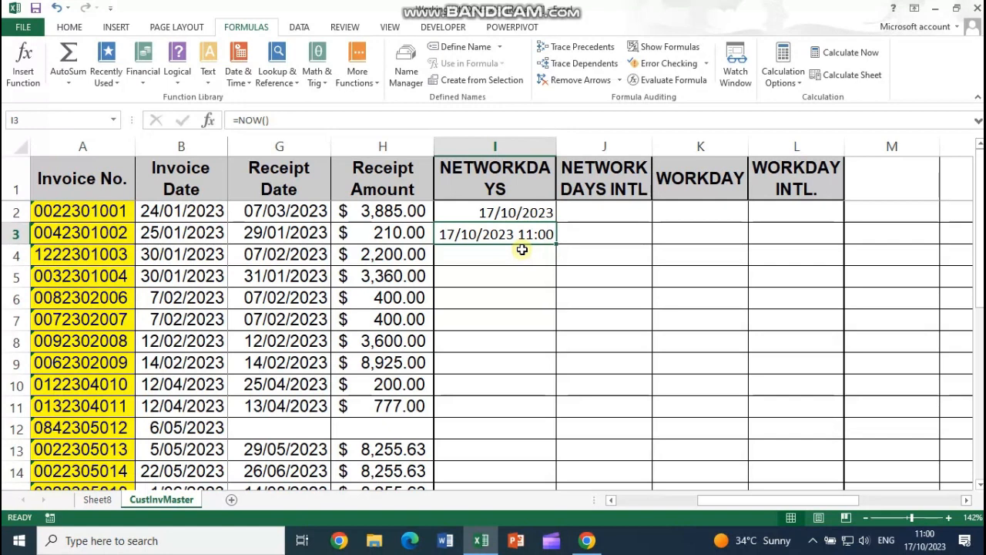
# Step: Clear the NOW function from cell I3 and the TODAY function from cell I2
pyautogui.press('Delete')
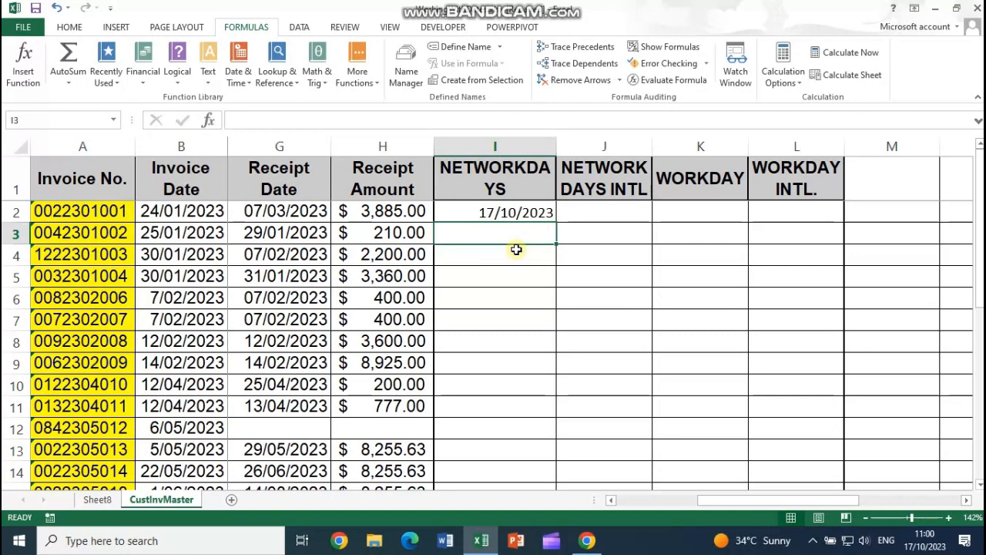
pyautogui.click(509, 215)
pyautogui.press('Delete')
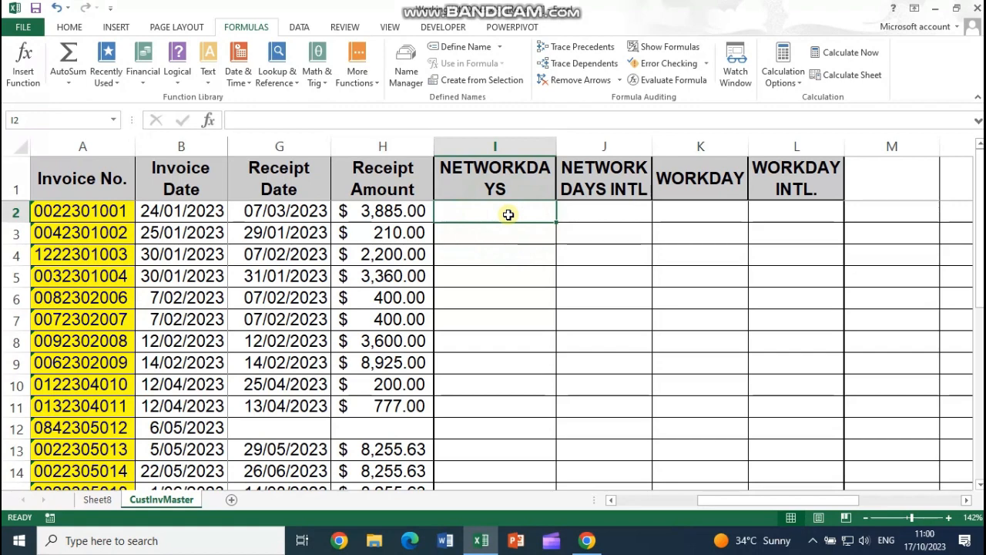
# Step: Enter the formula =G2-B2 in cell I2 to subtract the invoice date from the receipt date
pyautogui.moveTo(750, 500); pyautogui.dragTo(627, 505)
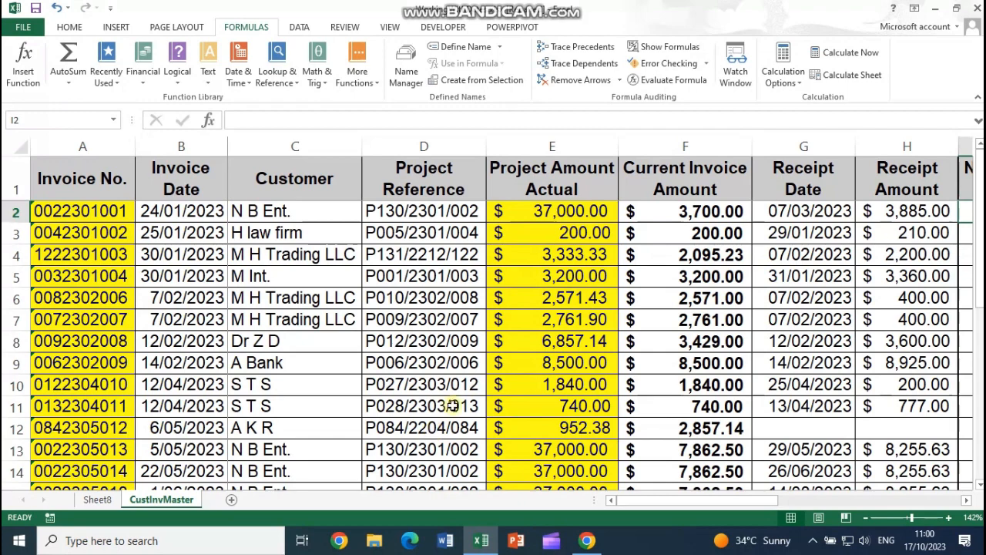
pyautogui.moveTo(695, 502); pyautogui.dragTo(776, 505)
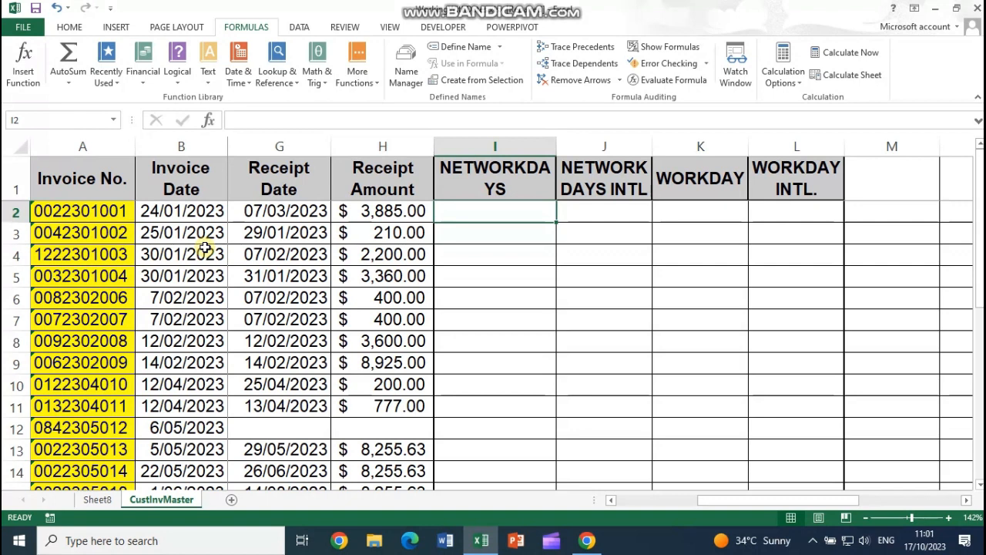
pyautogui.write('=')
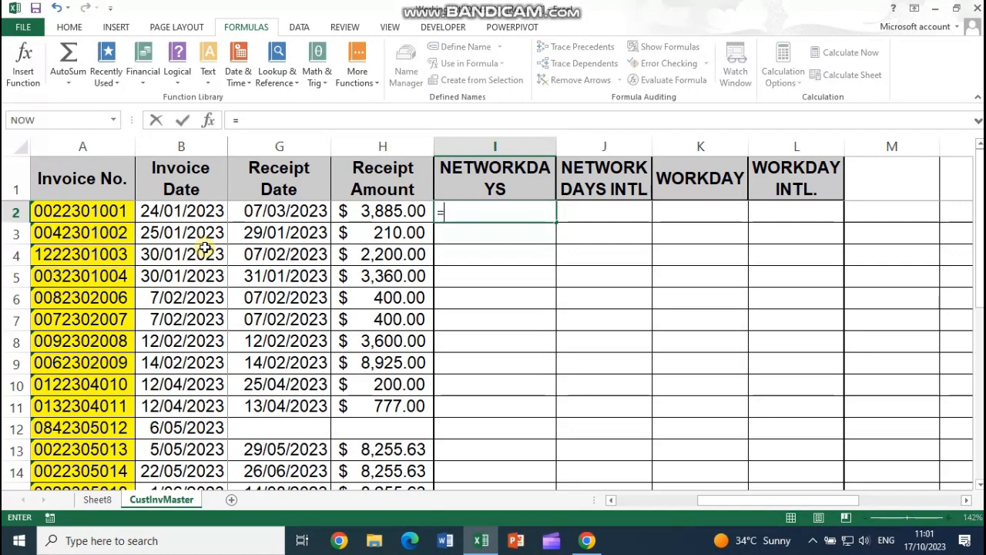
pyautogui.click(262, 213)
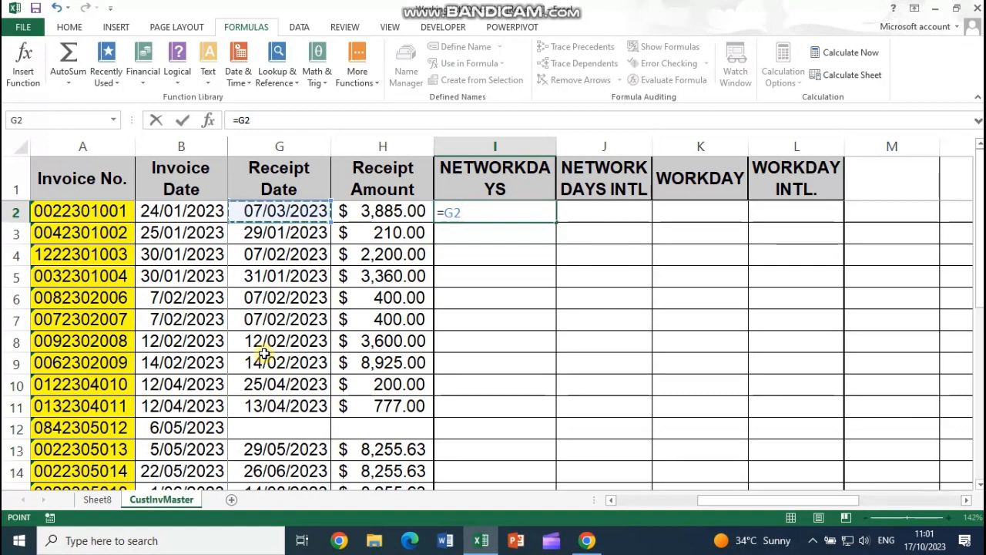
pyautogui.write('-')
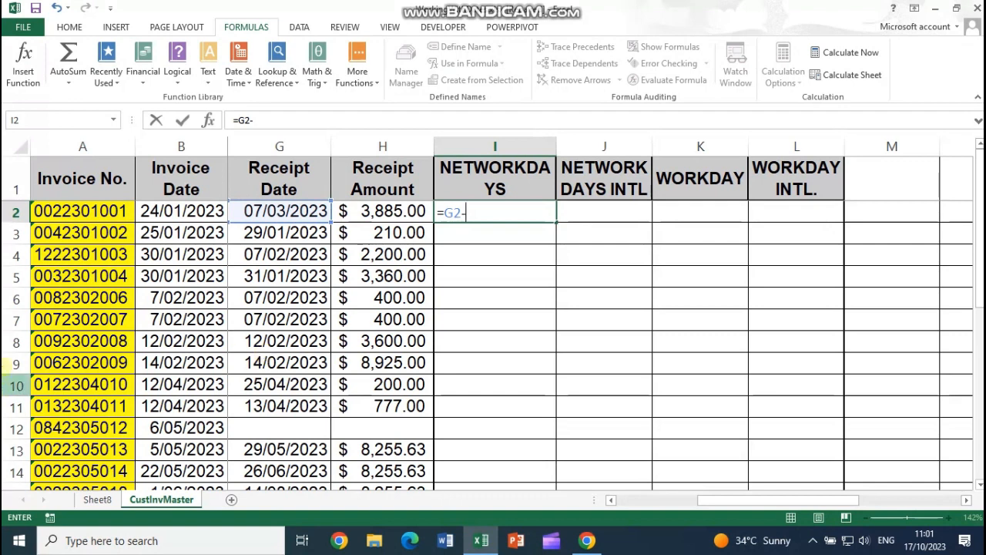
pyautogui.click(181, 211)
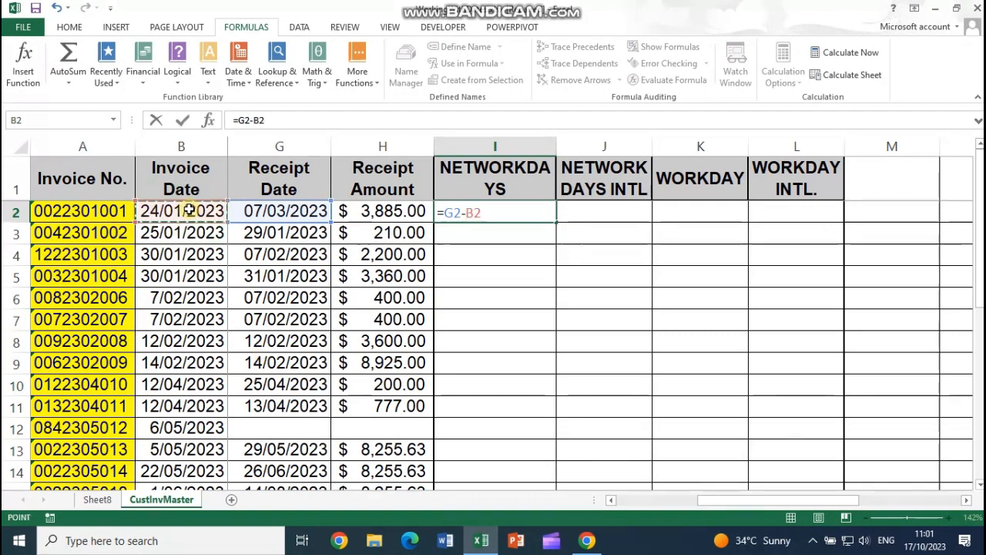
pyautogui.press('Return')
# Step: Apply the Number format to cell I2 to show the date difference in days, and clear the cell's formula
pyautogui.click(468, 216)
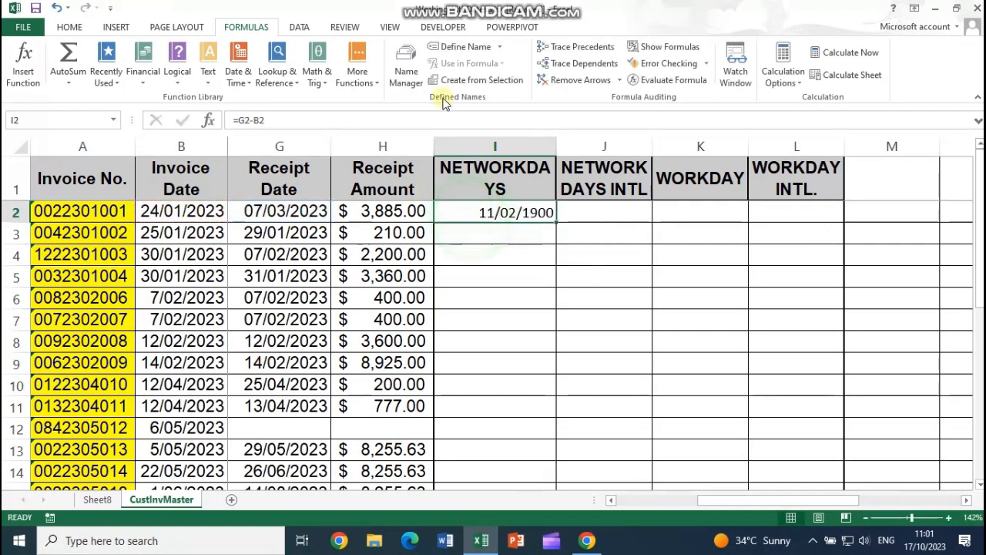
pyautogui.click(69, 27)
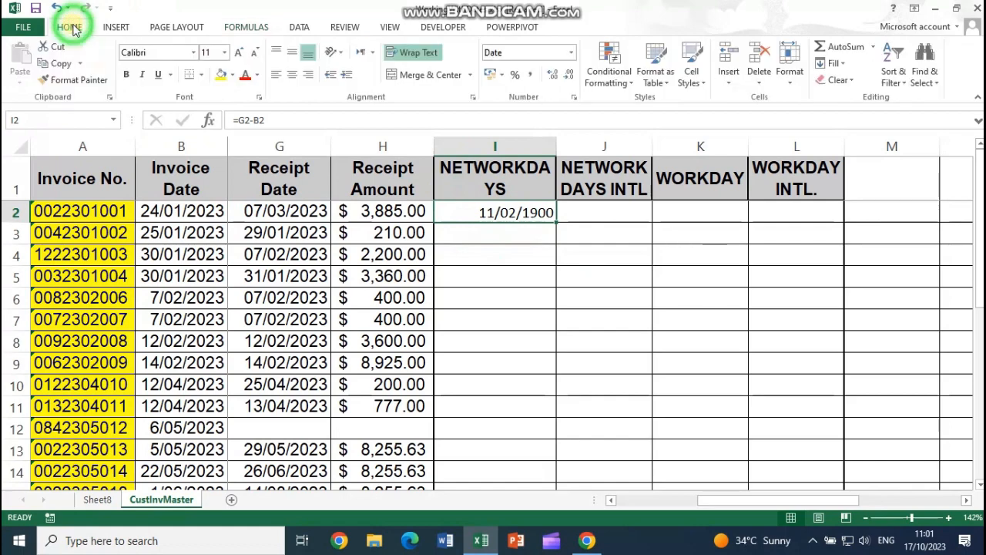
pyautogui.click(570, 52)
pyautogui.click(540, 106)
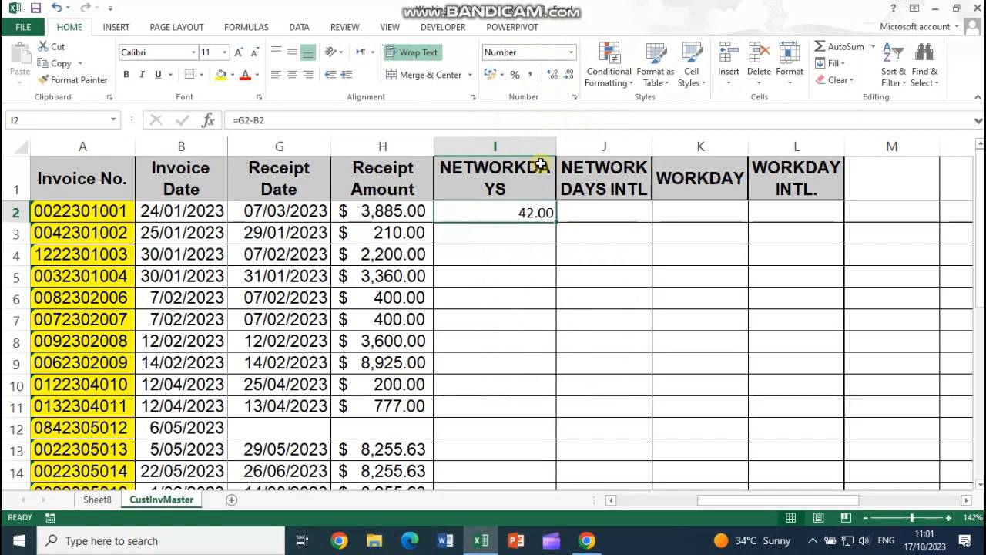
pyautogui.press('Delete')
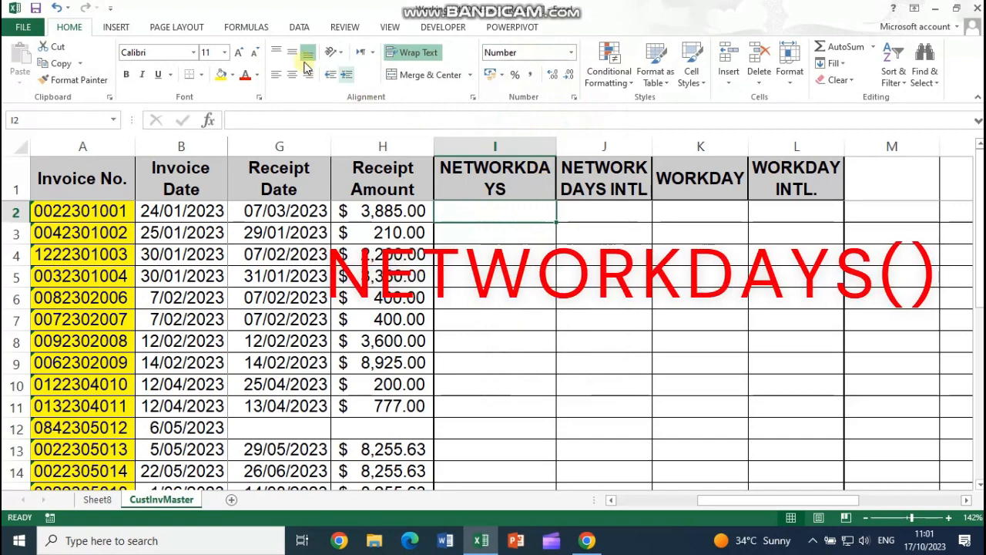
# Step: Try the NETWORKDAYS function in cell I2 with G2 as start date and B2 as end date, and clear the cell
pyautogui.click(248, 27)
pyautogui.click(248, 85)
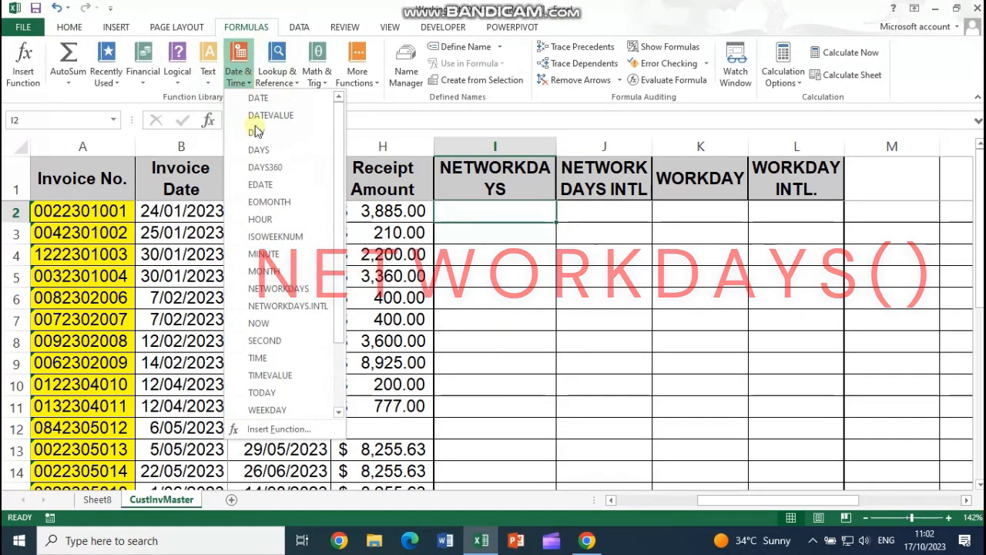
pyautogui.click(282, 287)
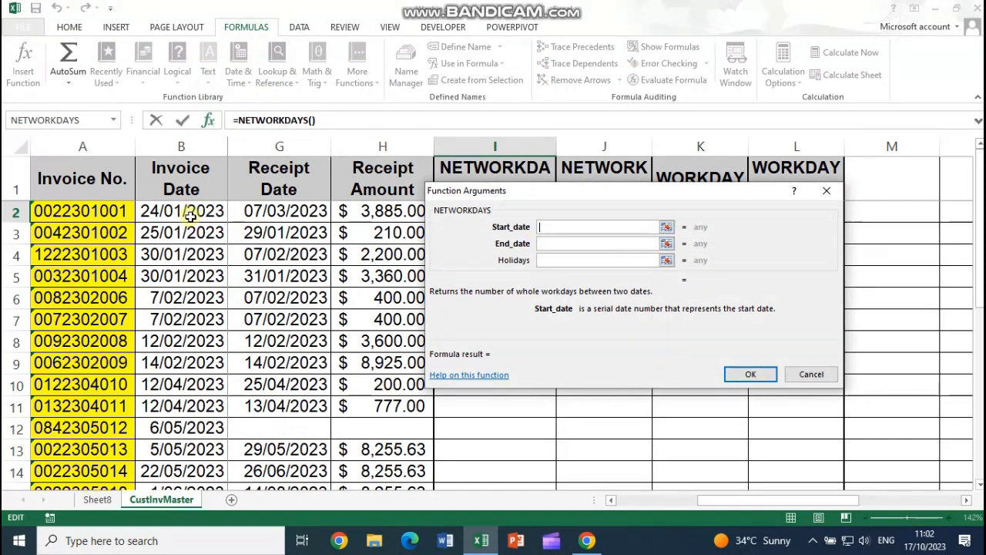
pyautogui.click(270, 215)
pyautogui.click(544, 244)
pyautogui.click(205, 211)
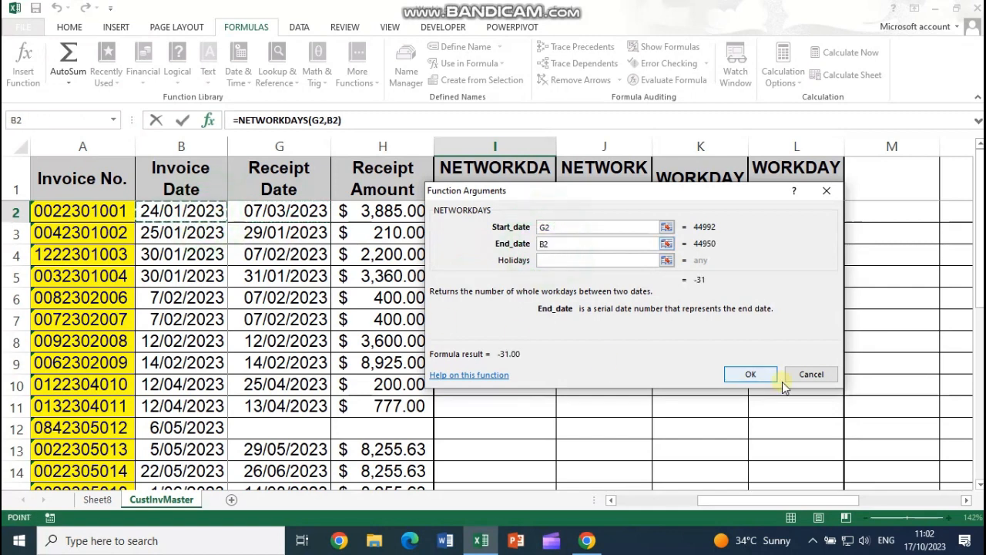
pyautogui.click(759, 374)
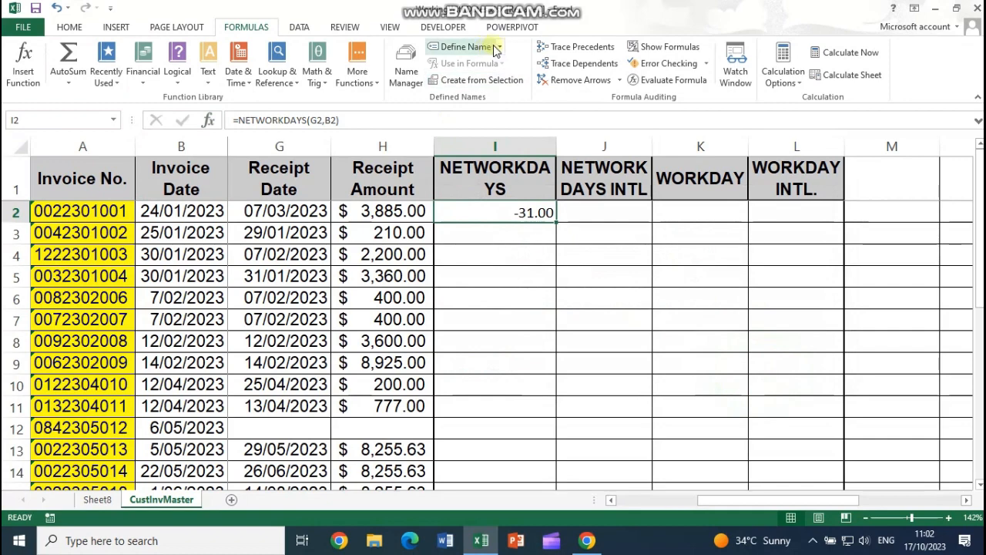
pyautogui.press('Delete')
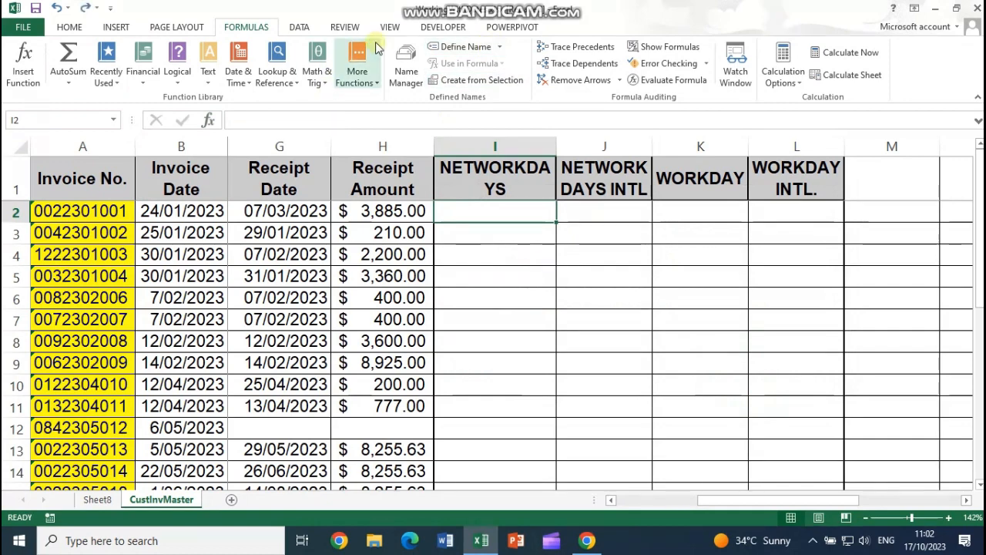
# Step: Insert the NETWORKDAYS function in cell I2 with B2 as start date and G2 as end date, and review its arguments
pyautogui.click(238, 73)
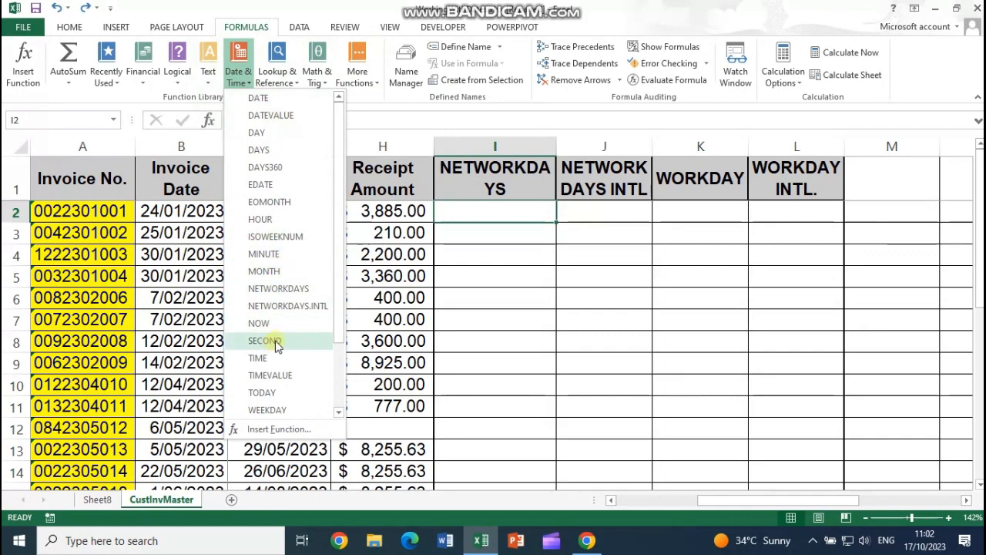
pyautogui.click(281, 290)
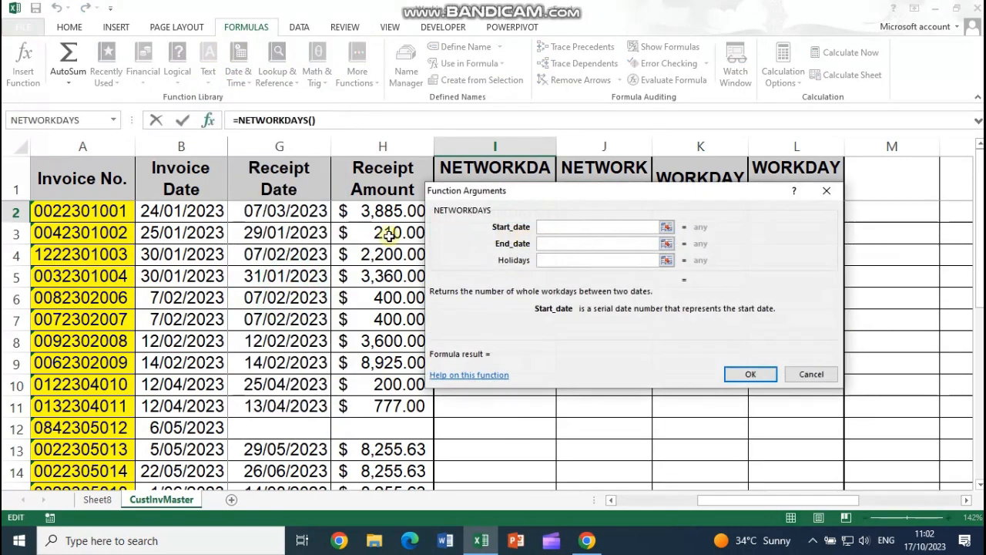
pyautogui.click(191, 212)
pyautogui.click(557, 244)
pyautogui.click(308, 212)
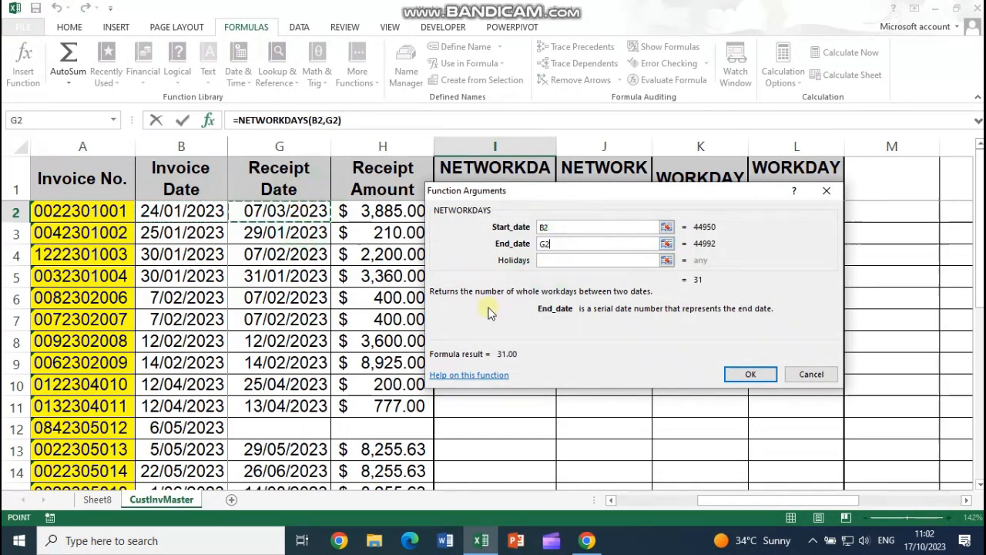
pyautogui.click(749, 373)
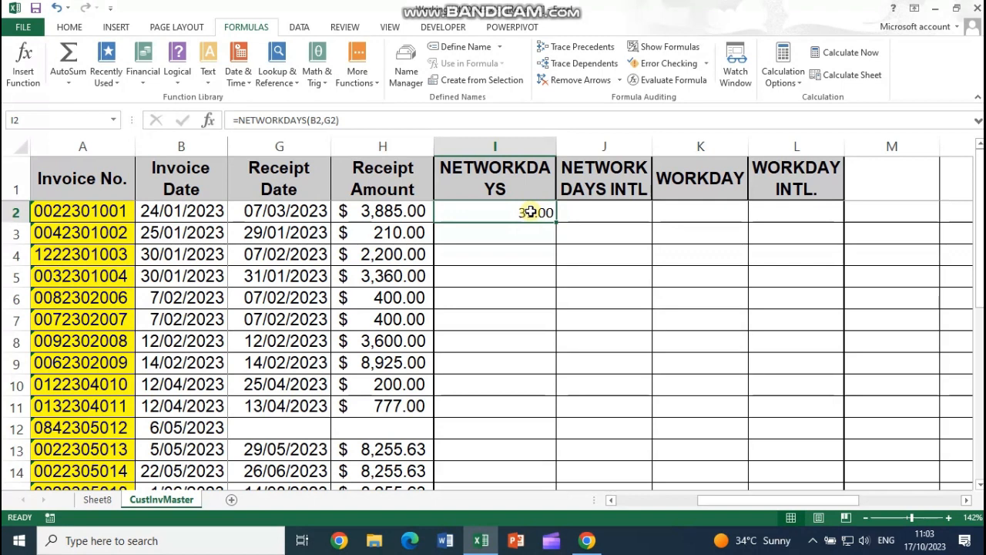
pyautogui.click(210, 121)
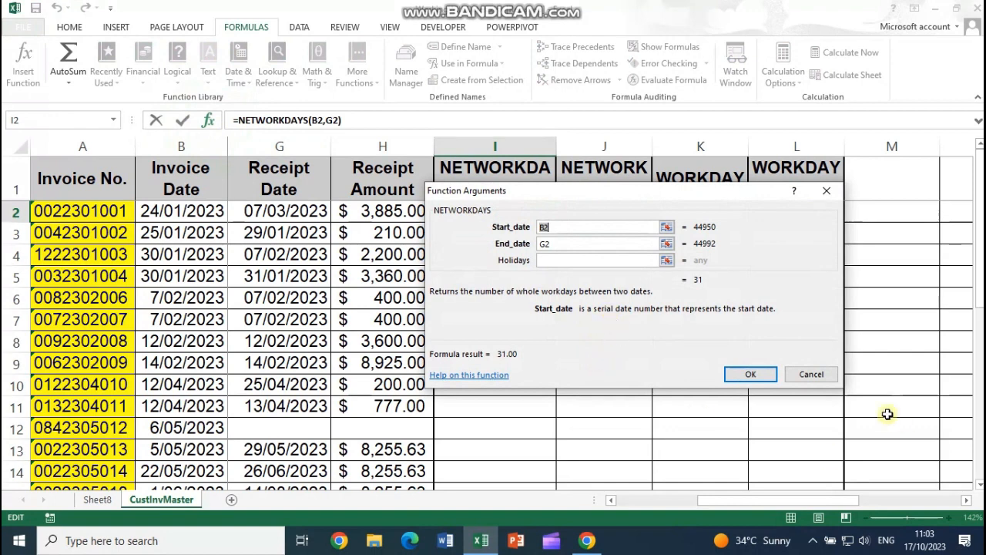
pyautogui.click(810, 374)
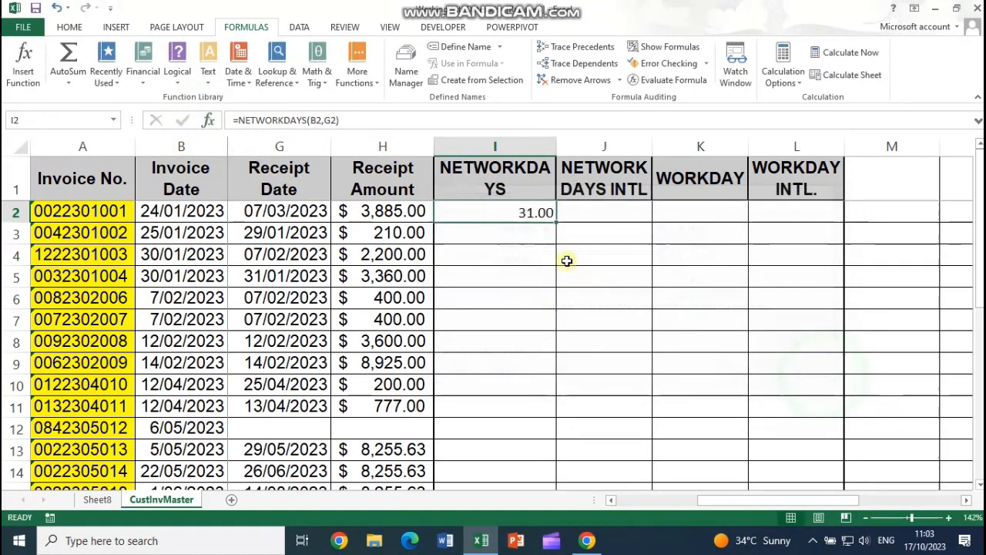
# Step: Insert the NETWORKDAYS.INTL function in cell J2 with B2 as start date, G2 as end date and weekend code 3
pyautogui.click(579, 216)
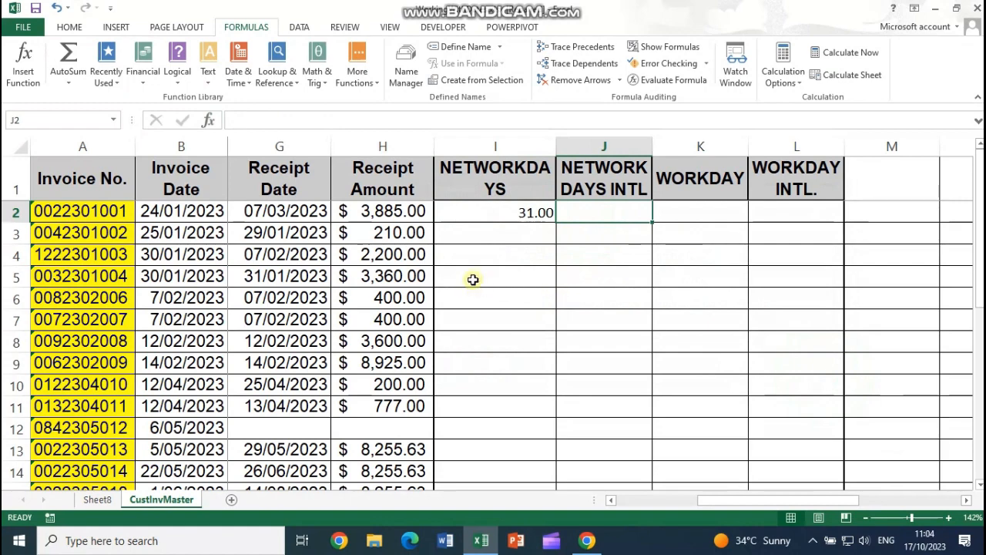
pyautogui.click(238, 83)
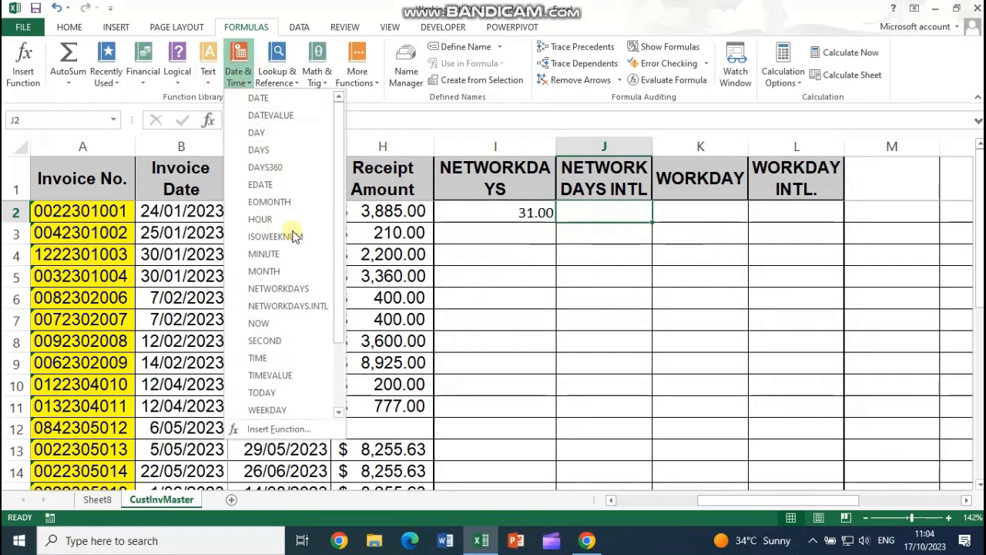
pyautogui.click(306, 305)
pyautogui.moveTo(564, 189); pyautogui.dragTo(710, 240)
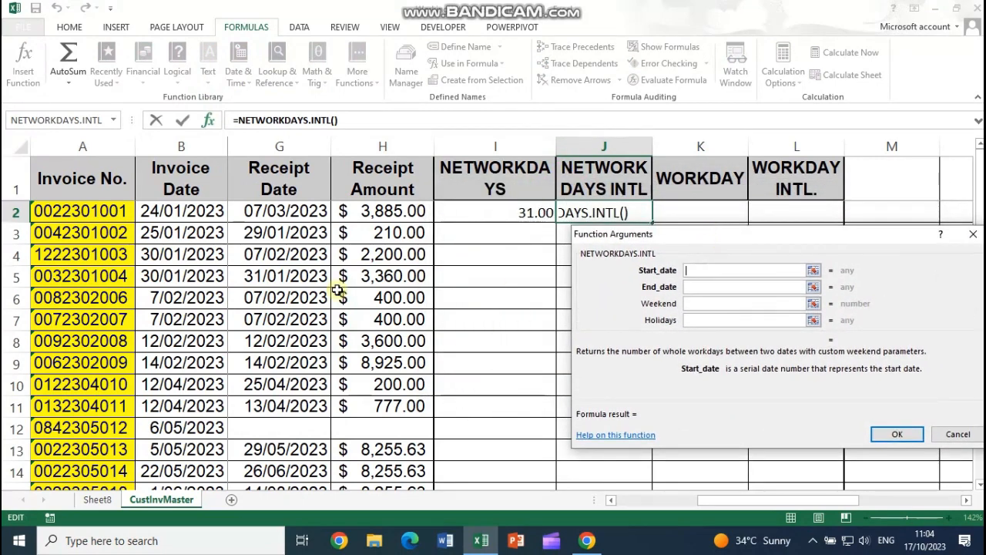
pyautogui.click(180, 213)
pyautogui.click(689, 287)
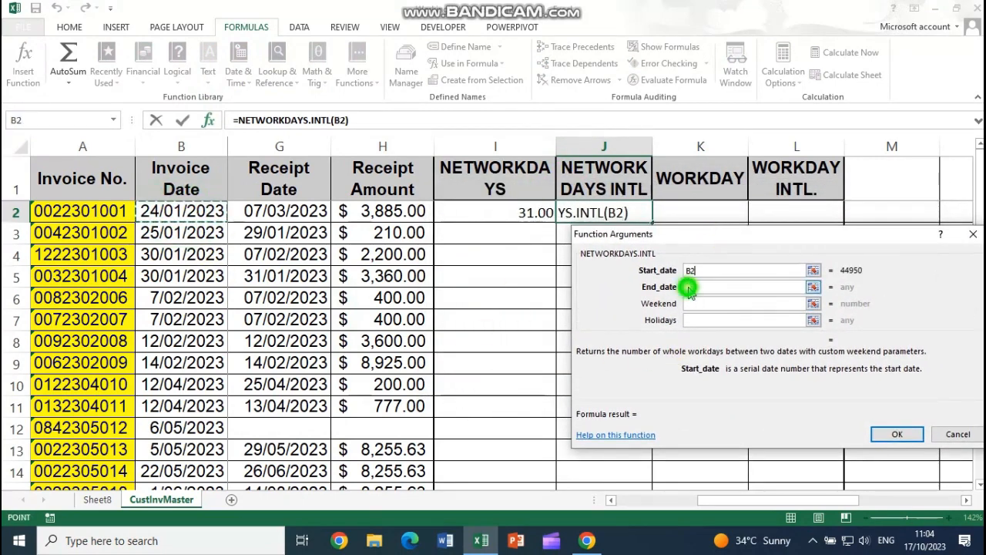
pyautogui.click(288, 218)
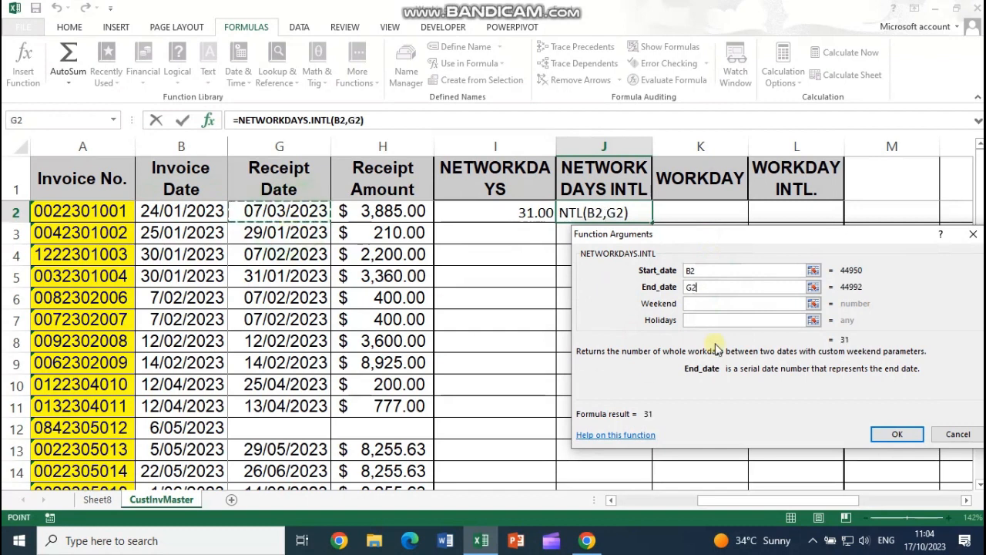
pyautogui.click(698, 304)
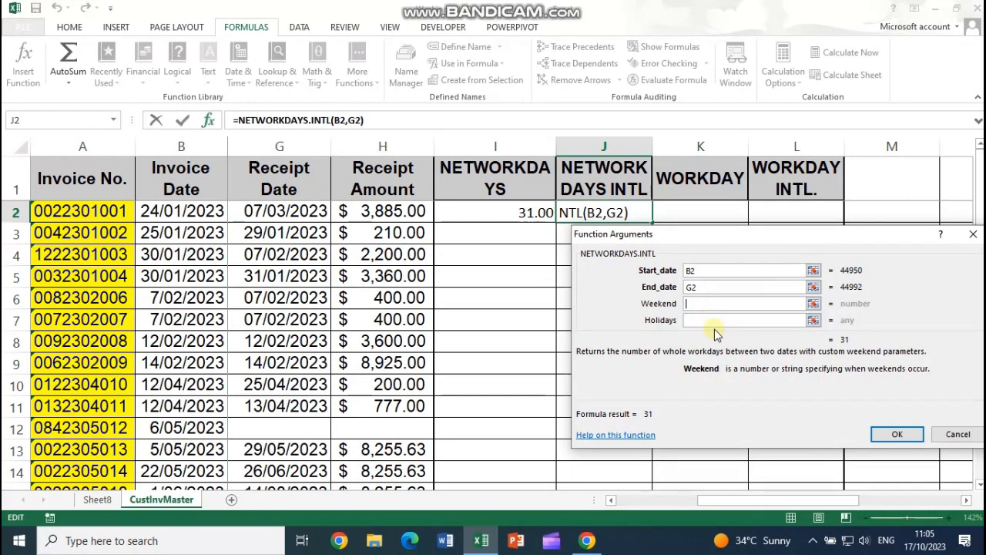
pyautogui.write('3')
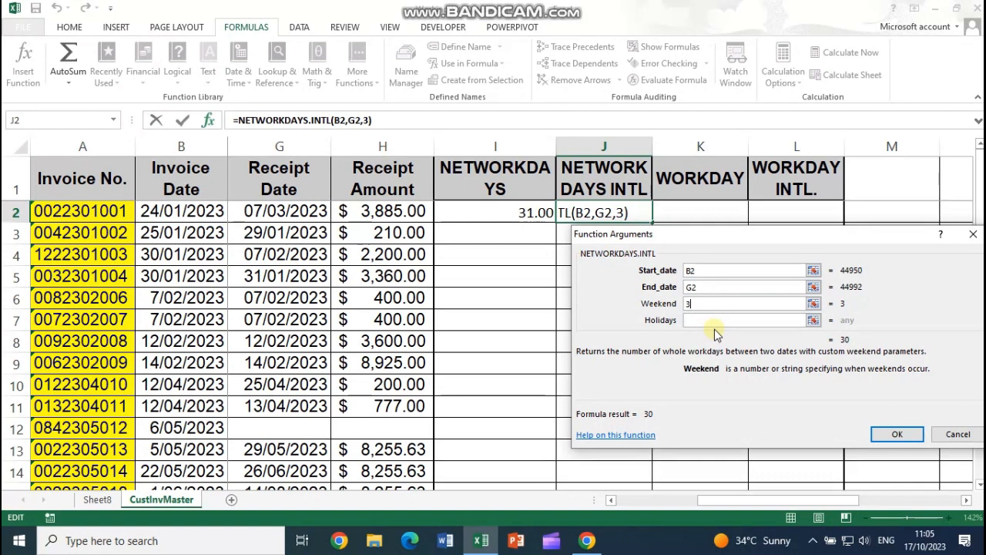
pyautogui.click(897, 434)
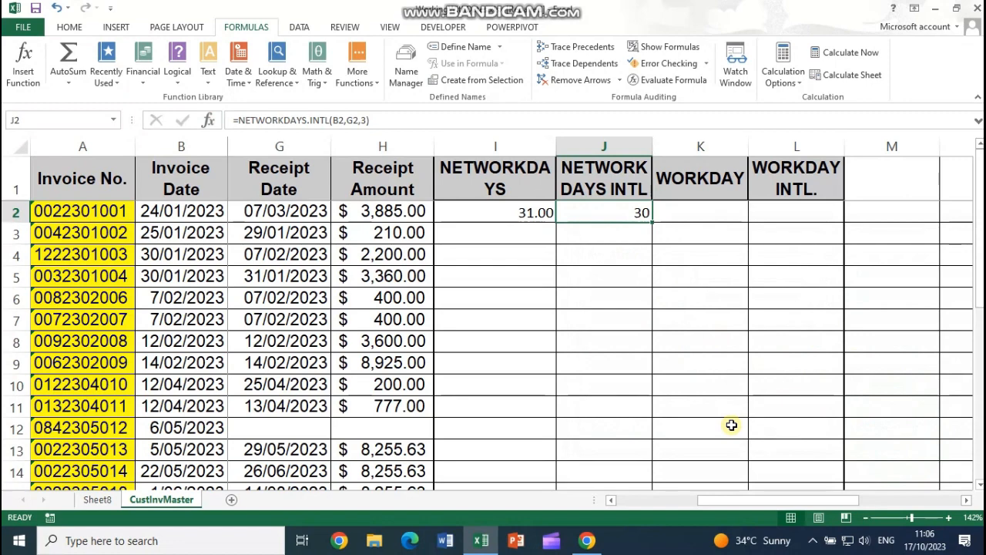
# Step: Change the weekend argument of the NETWORKDAYS.INTL formula in cell J2 to 11, for Sunday only
pyautogui.click(365, 121)
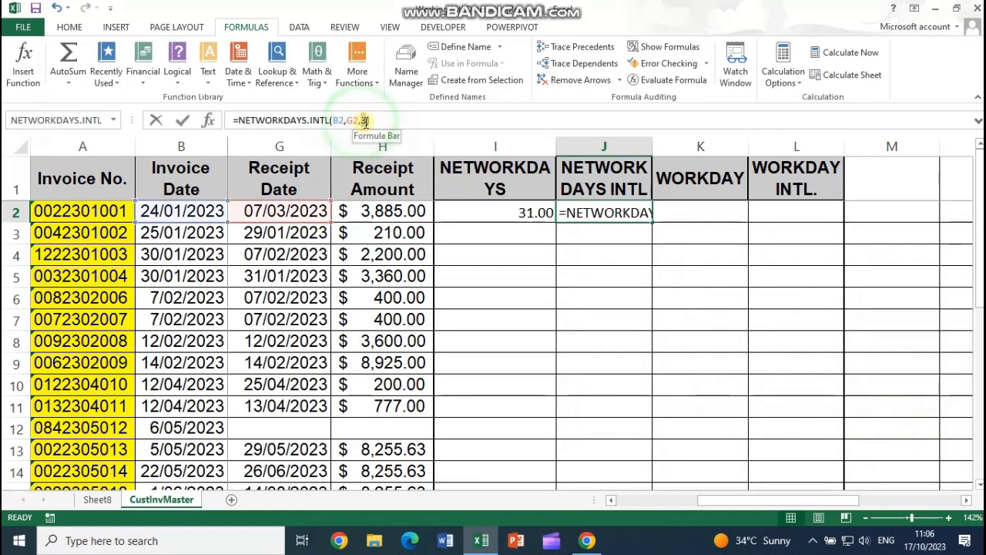
pyautogui.press('BackSpace')
pyautogui.write('11')
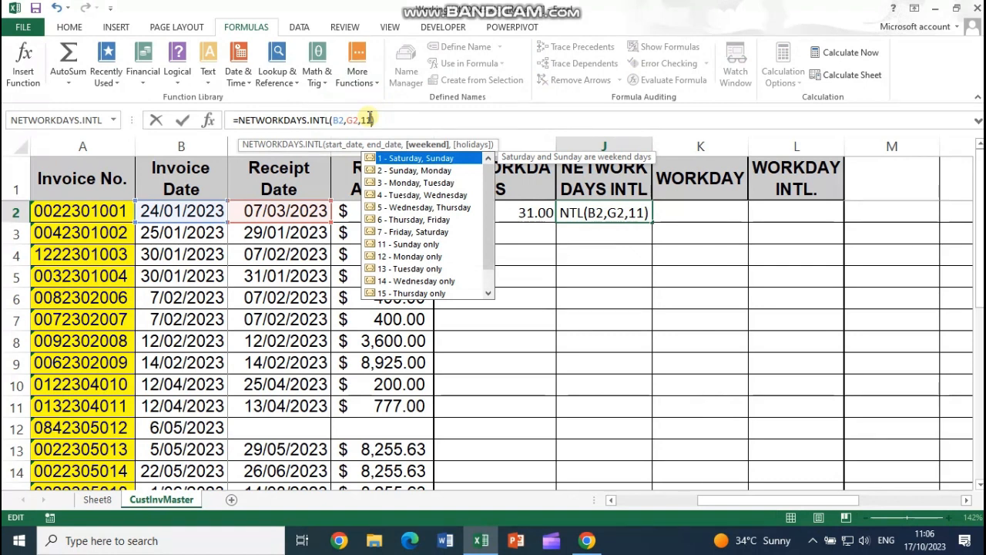
pyautogui.press('Return')
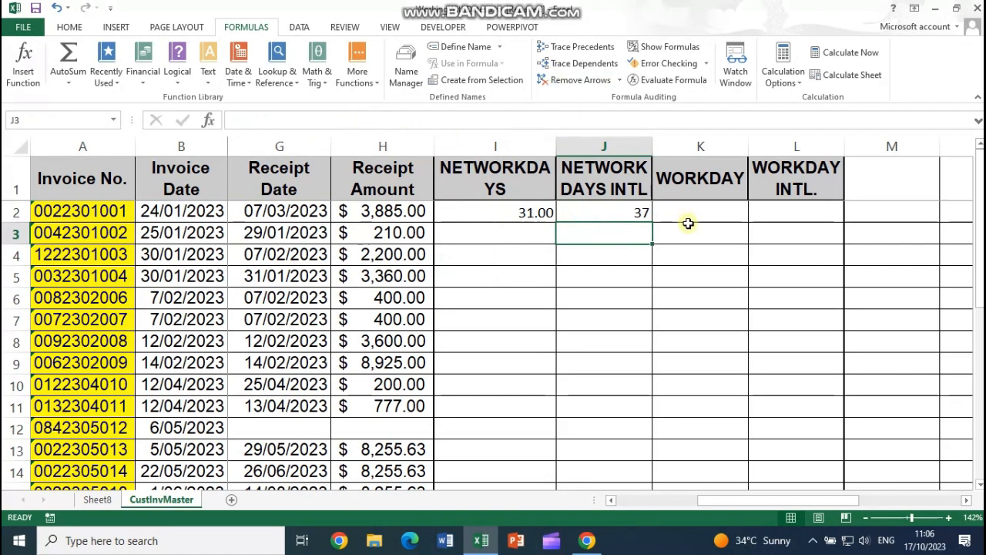
# Step: Insert the WORKDAY function in cell K2 with B2 as start date and 60 as the number of days
pyautogui.click(690, 213)
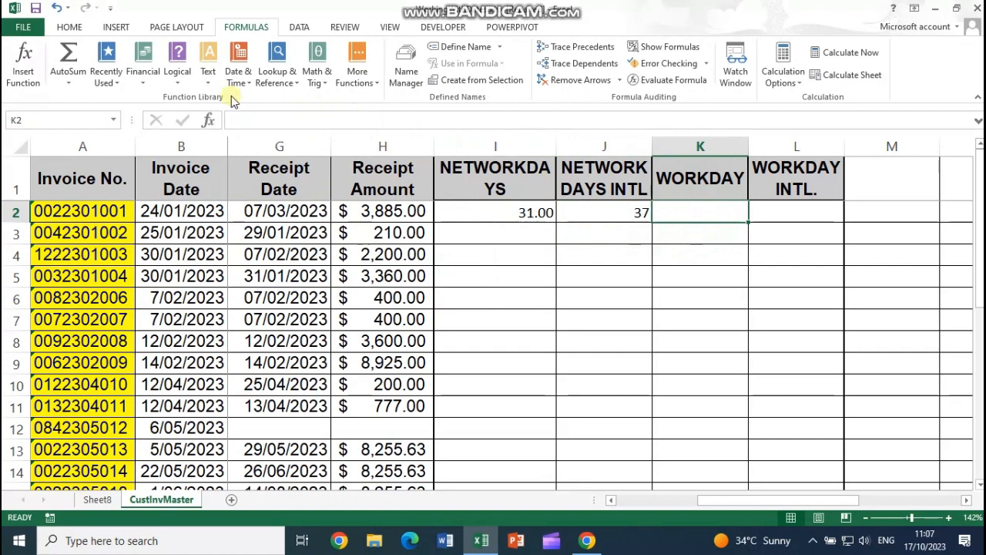
pyautogui.click(249, 80)
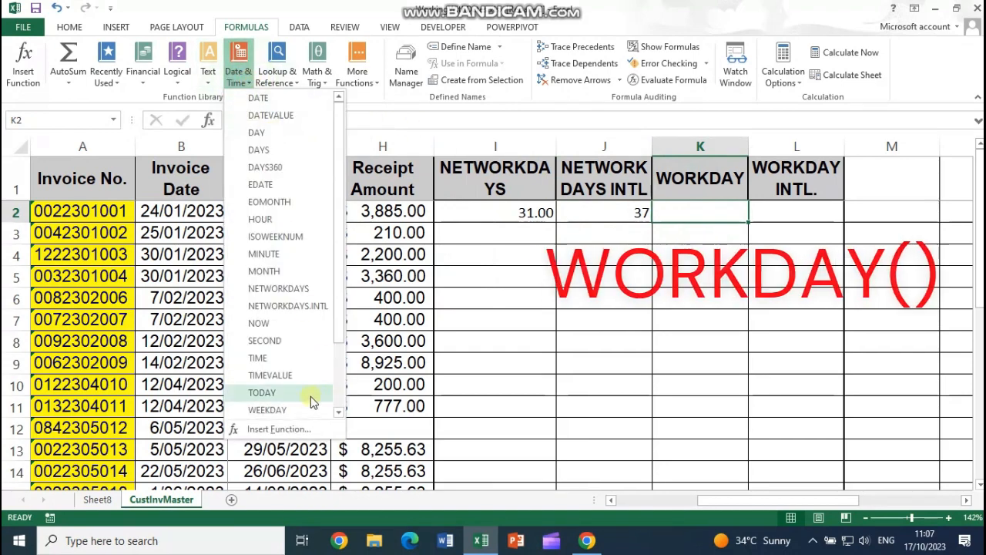
pyautogui.scroll(-2, 308, 397)
pyautogui.click(266, 357)
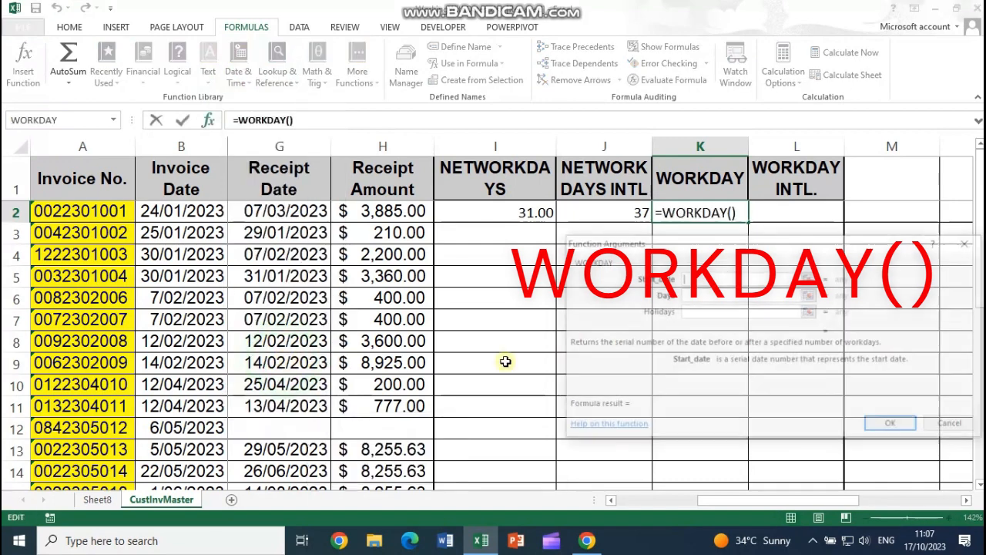
pyautogui.click(214, 213)
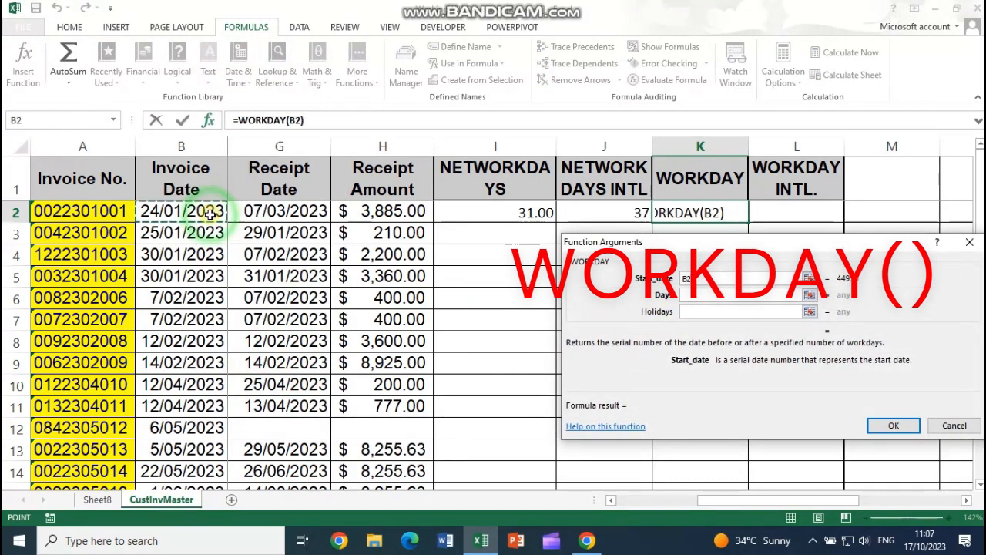
pyautogui.click(703, 296)
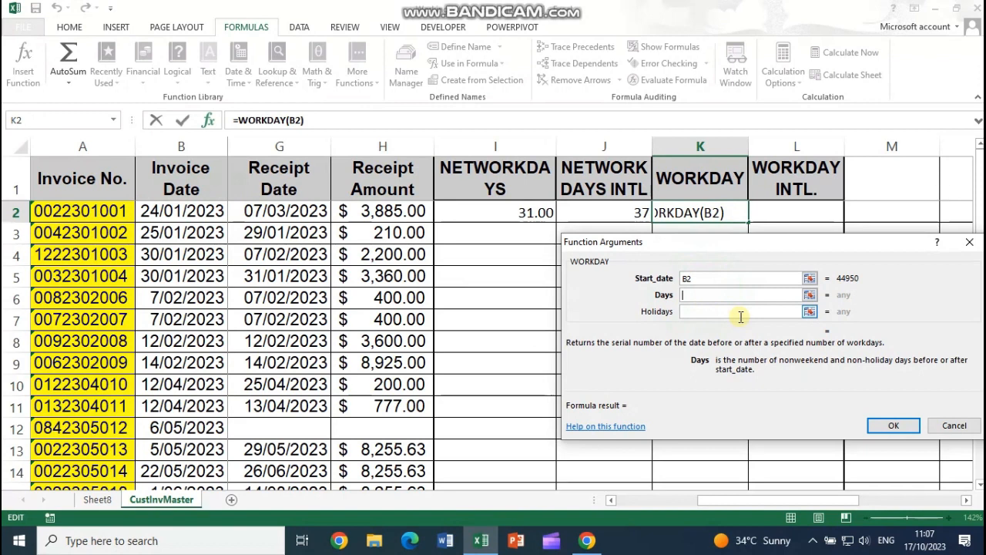
pyautogui.write('60')
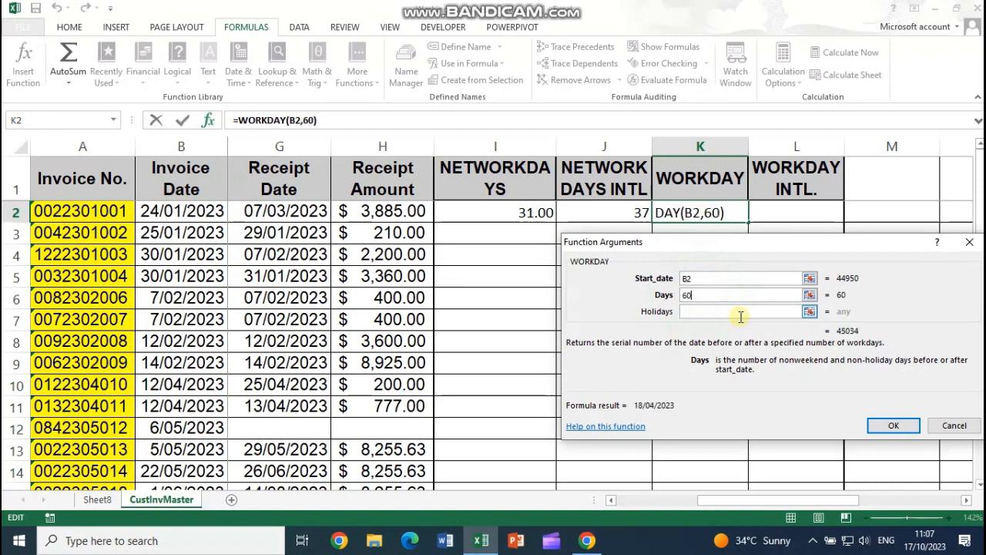
pyautogui.click(894, 427)
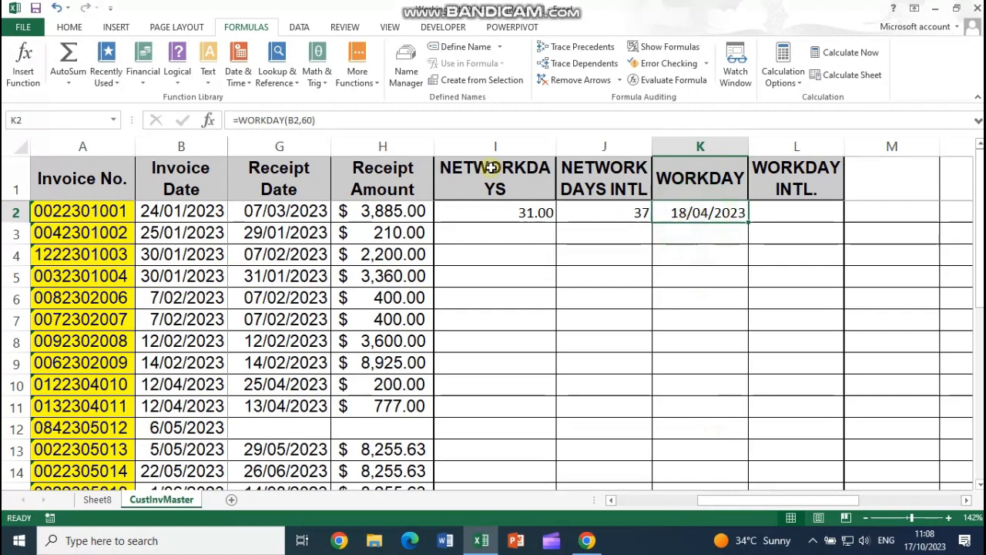
# Step: Review the Holidays argument of the WORKDAY function in cell K2 without changing the formula
pyautogui.click(208, 120)
pyautogui.click(695, 314)
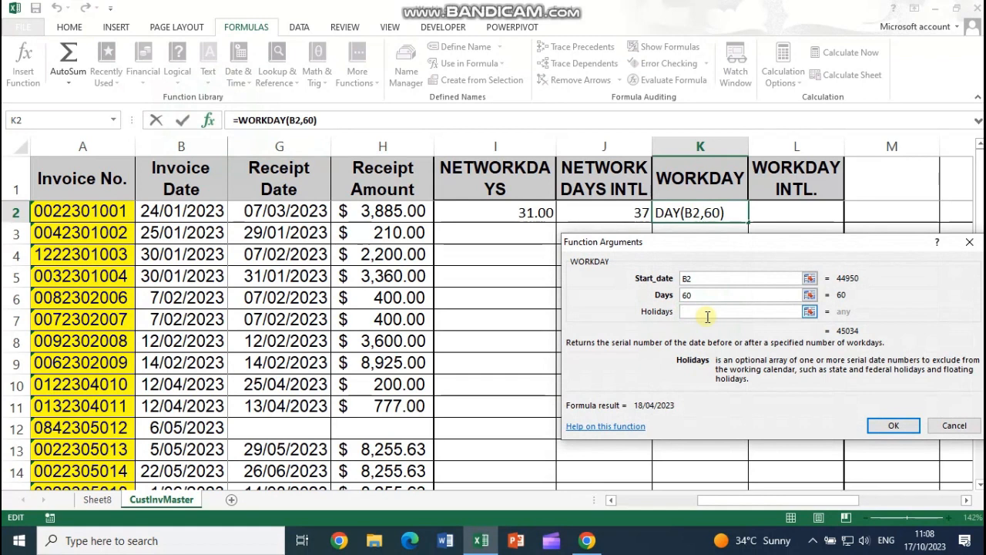
pyautogui.click(954, 425)
# Step: Insert the WORKDAY.INTL function in cell L2 with B2 as start date, 90 days and weekend code 7
pyautogui.click(769, 217)
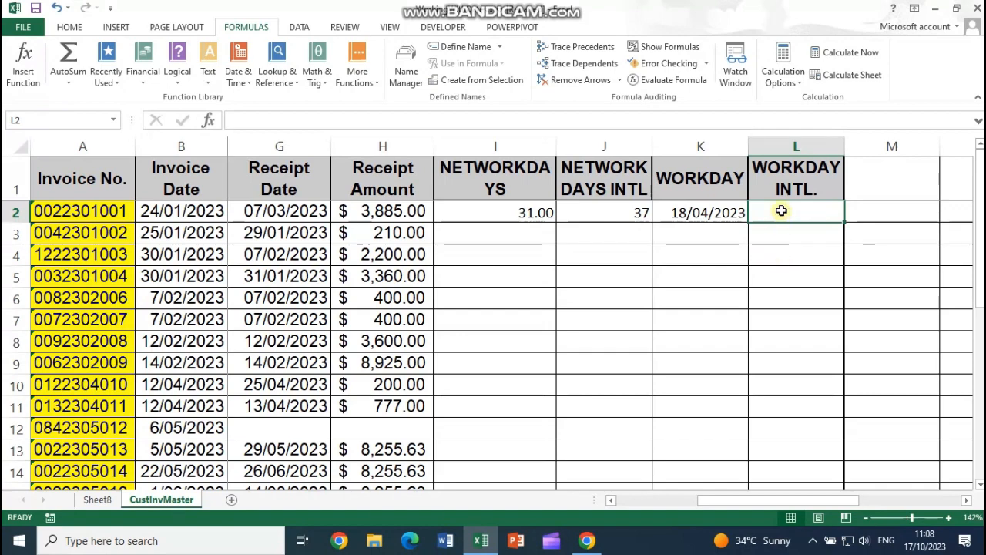
pyautogui.click(238, 80)
pyautogui.scroll(-1, 302, 320)
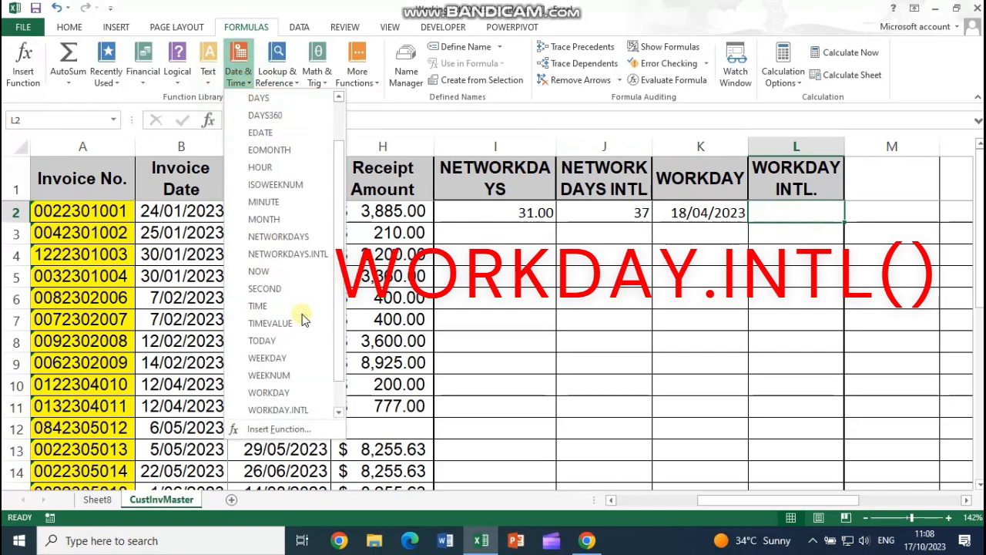
pyautogui.scroll(-1, 303, 321)
pyautogui.click(285, 376)
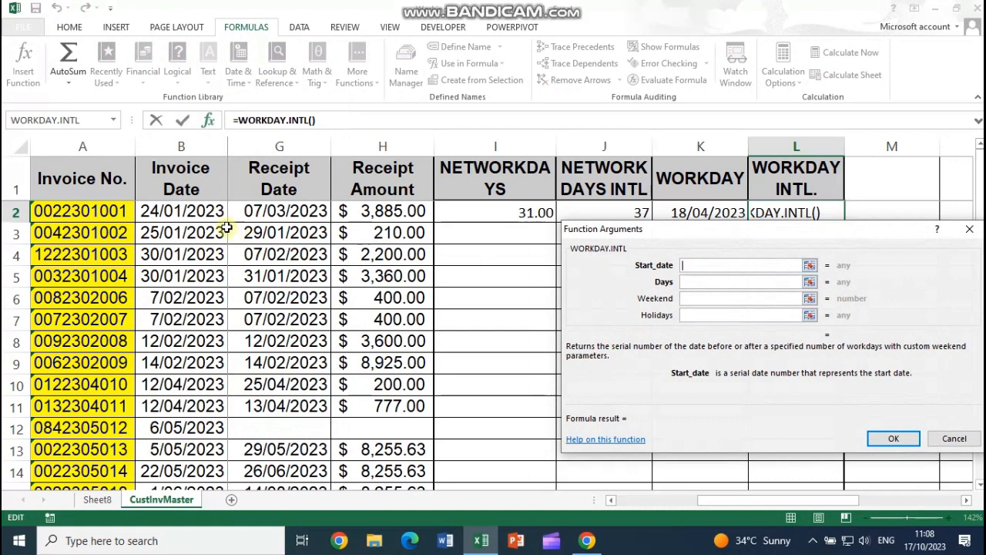
pyautogui.click(189, 212)
pyautogui.click(705, 283)
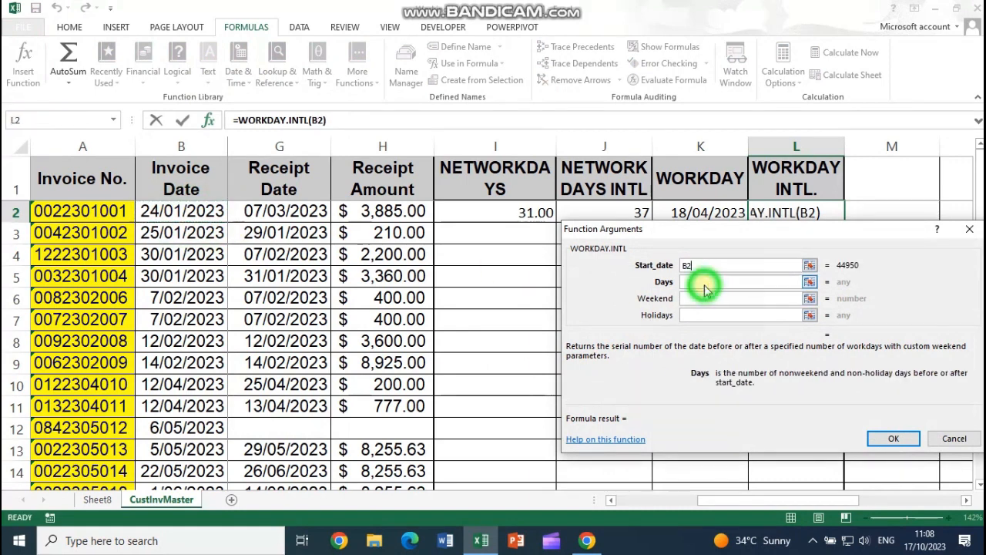
pyautogui.write('90')
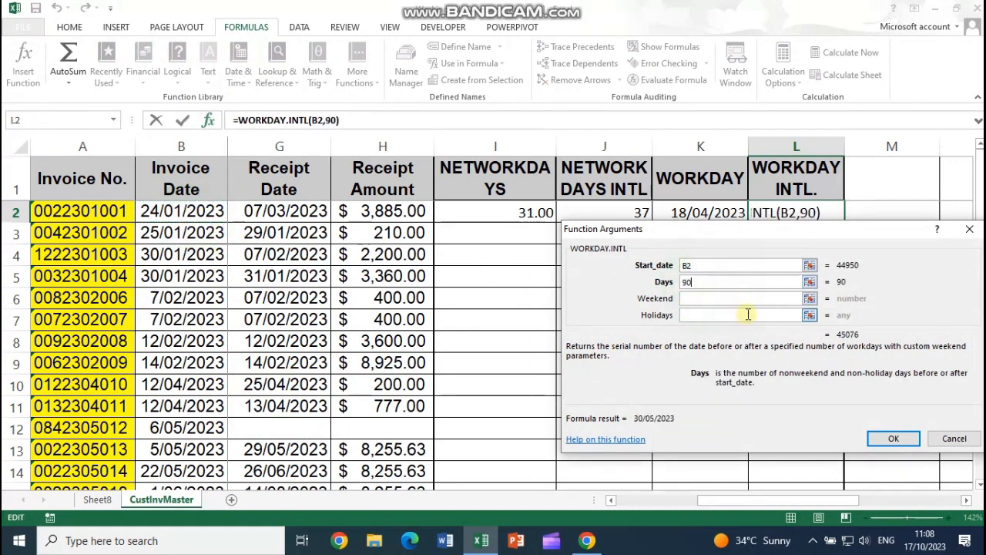
pyautogui.click(729, 301)
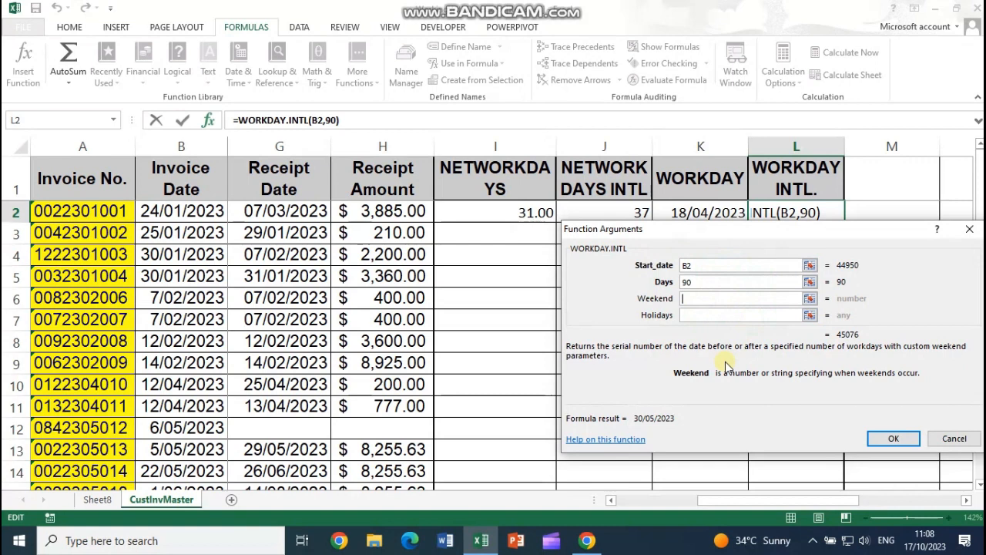
pyautogui.write('7')
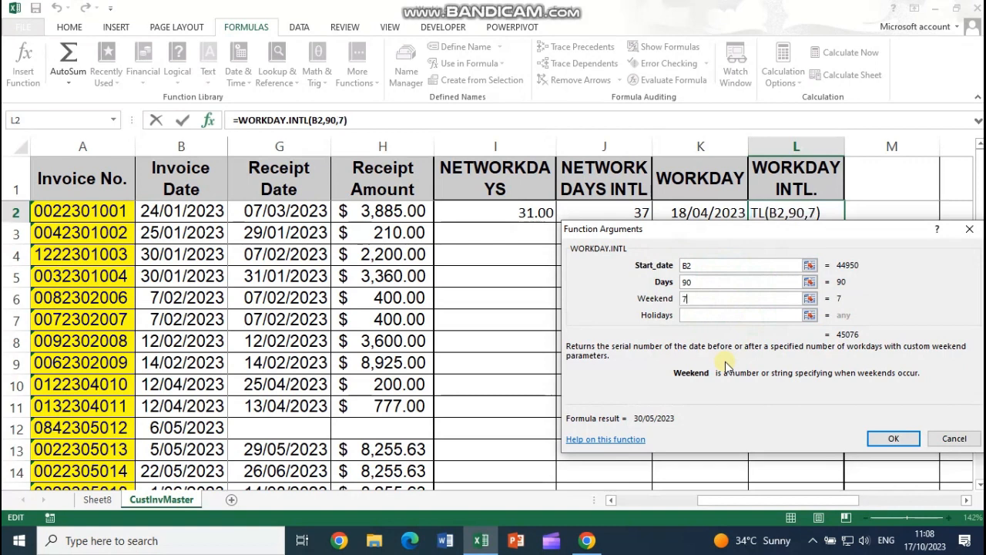
pyautogui.click(894, 438)
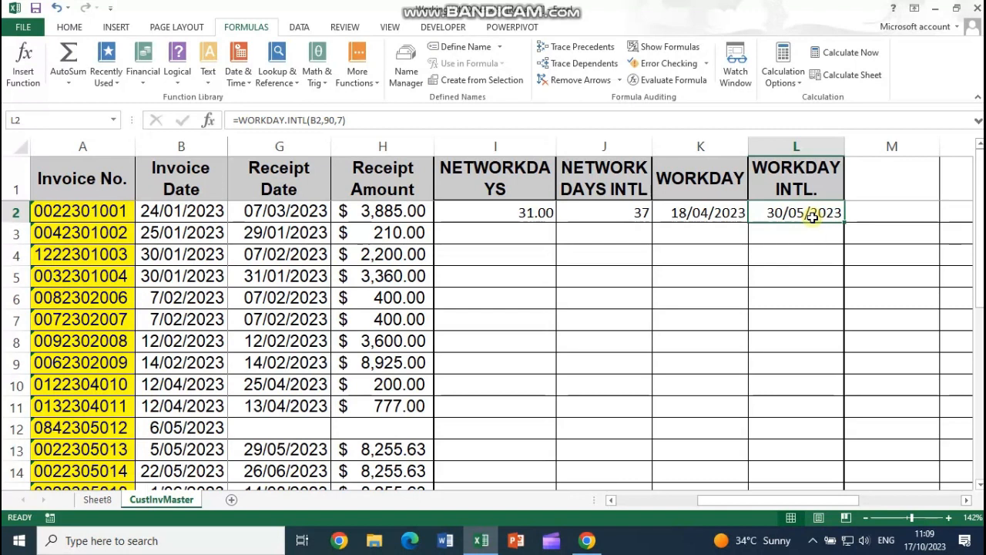
# Step: Replace the formula in cell L2 with =B2+90 to add 90 calendar days to the invoice date
pyautogui.press('Delete')
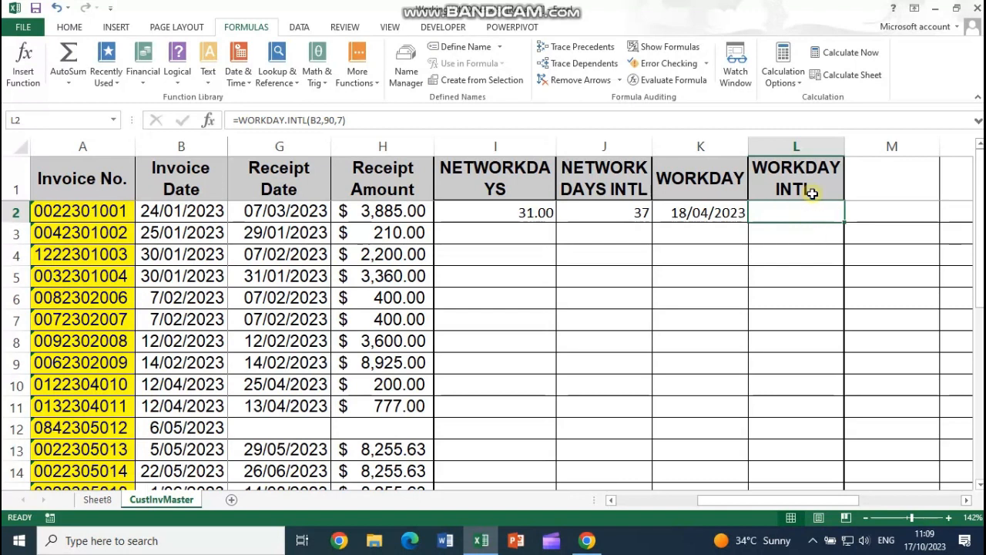
pyautogui.write('=')
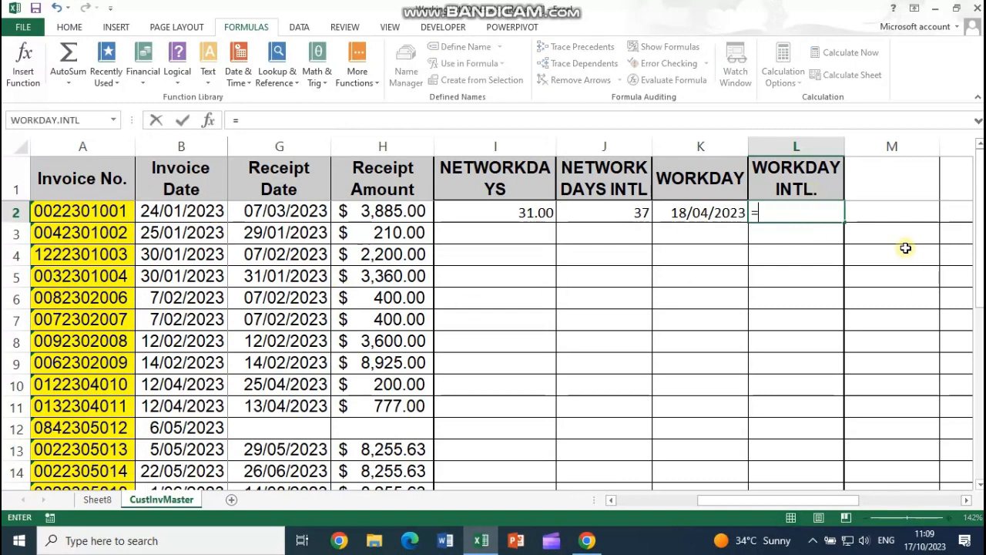
pyautogui.click(164, 215)
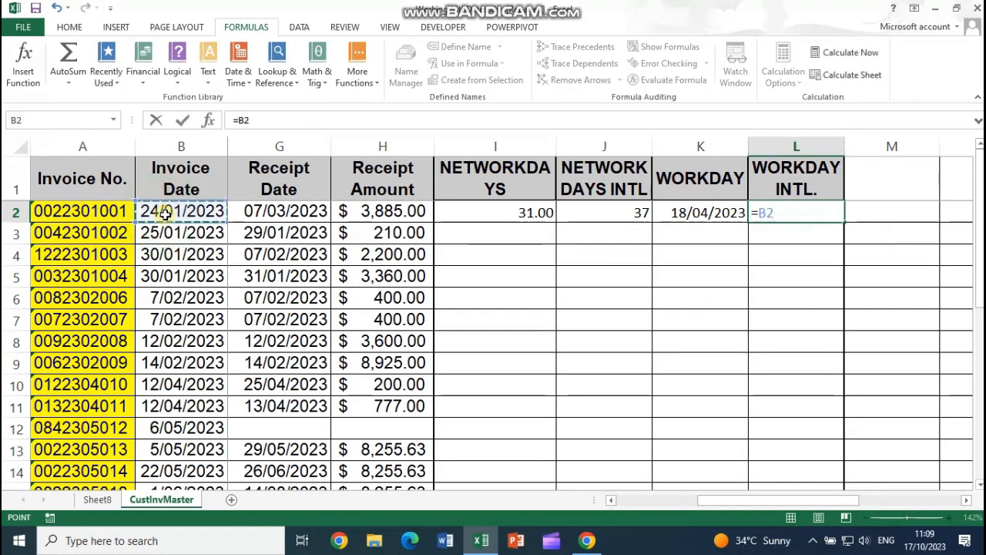
pyautogui.write('+90')
pyautogui.press('Return')
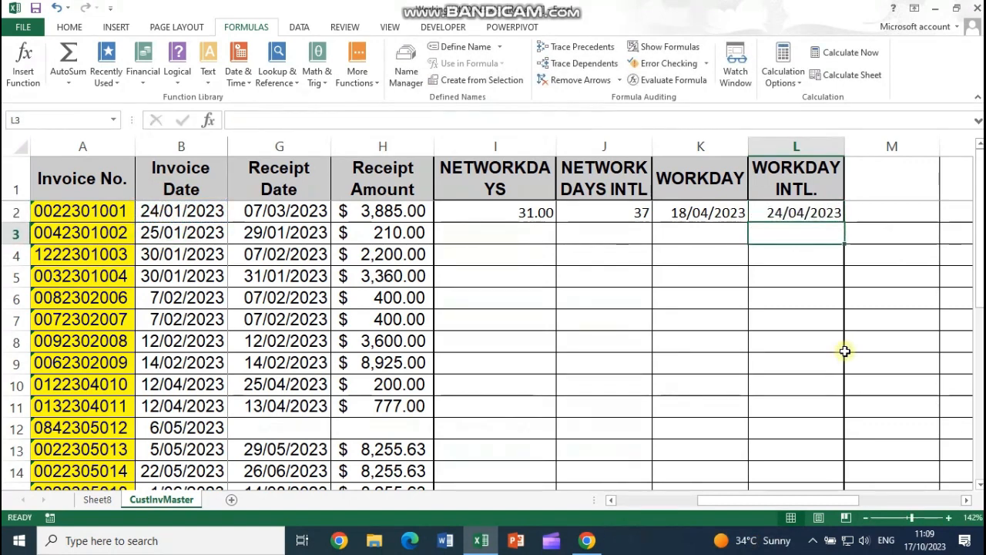
pyautogui.click(792, 216)
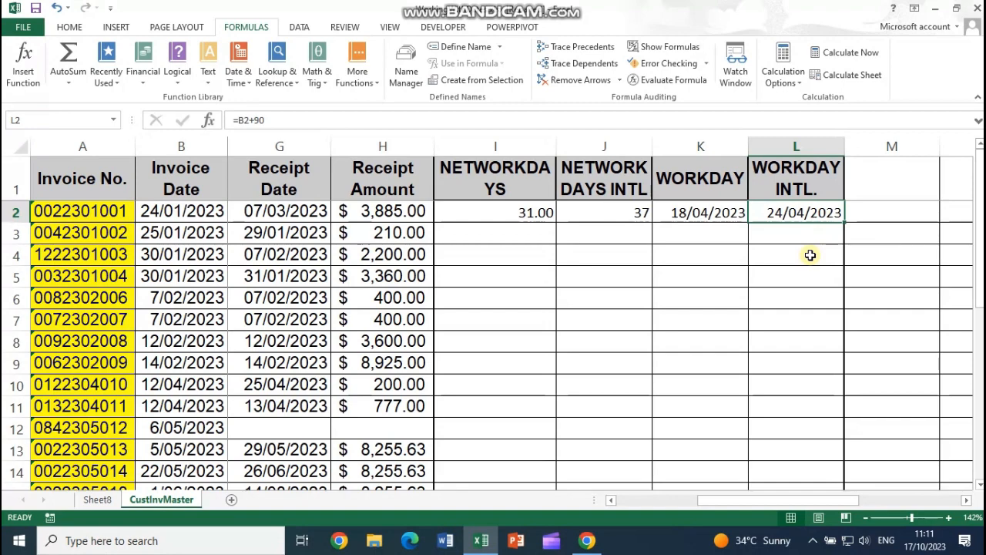
# Step: Enter the column headers In Time in cell M1 and Out Time in cell N1
pyautogui.click(965, 500)
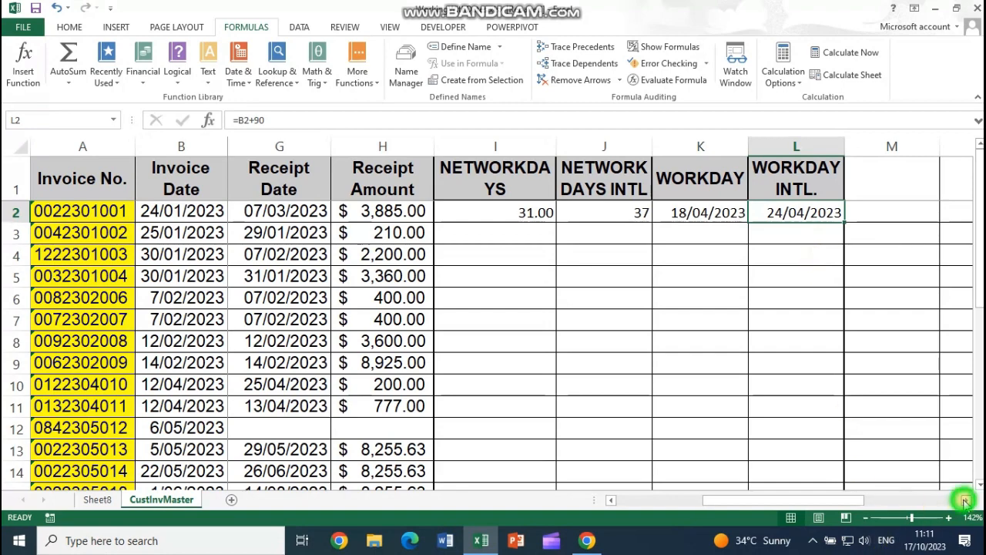
pyautogui.click(568, 180)
pyautogui.write('In Time')
pyautogui.press('Tab')
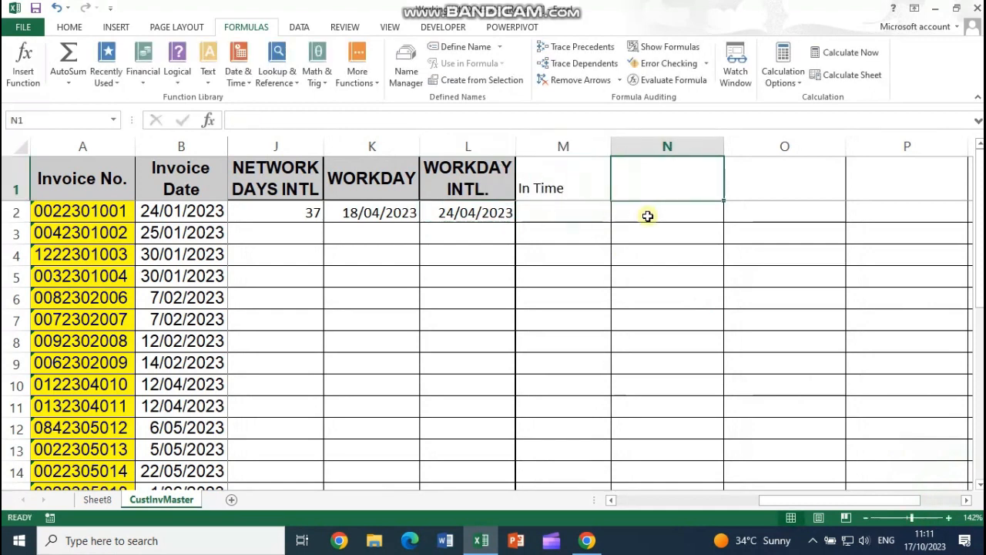
pyautogui.write('Out Time')
pyautogui.press('Return')
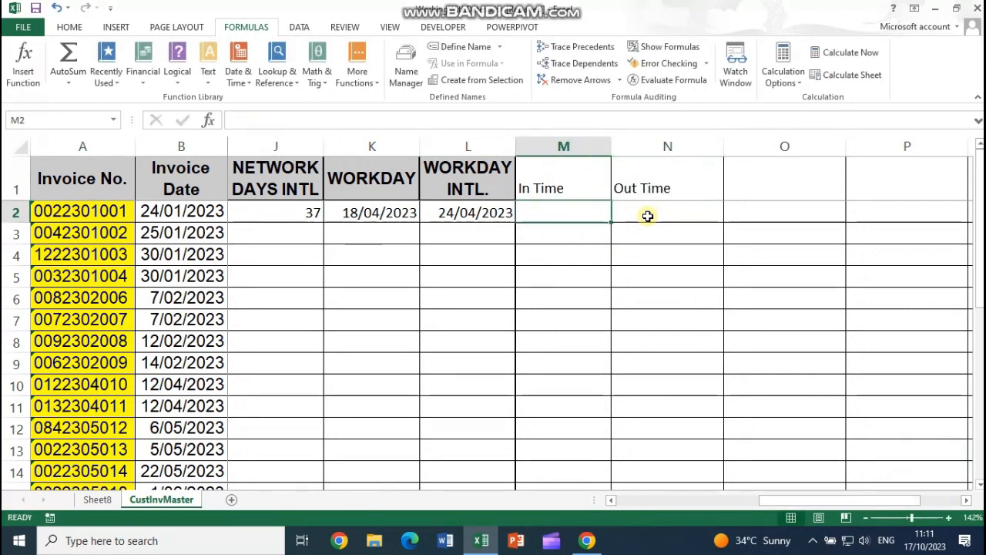
# Step: Format cells M2 and N2 as Time using the *13:30:55 type
pyautogui.moveTo(538, 209); pyautogui.dragTo(618, 202)
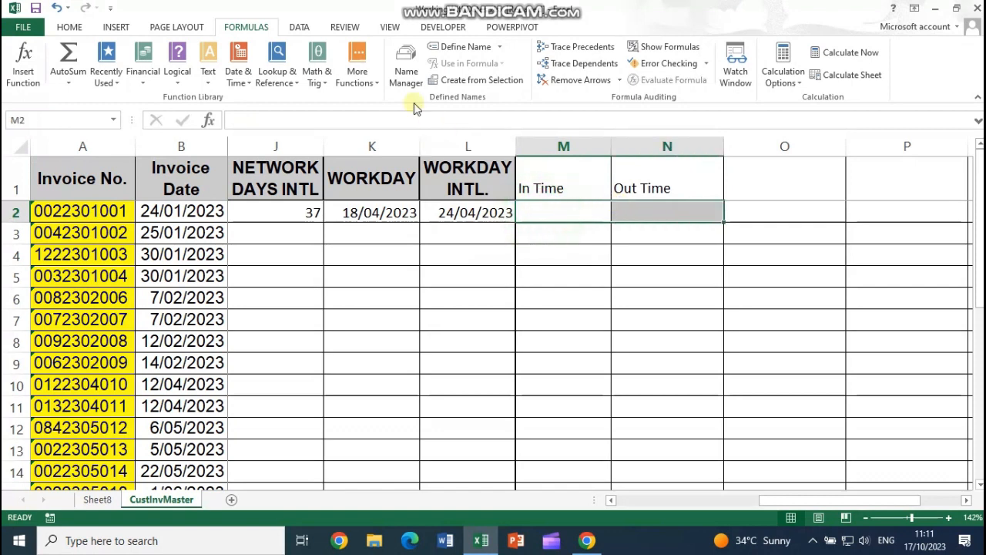
pyautogui.click(77, 31)
pyautogui.click(571, 53)
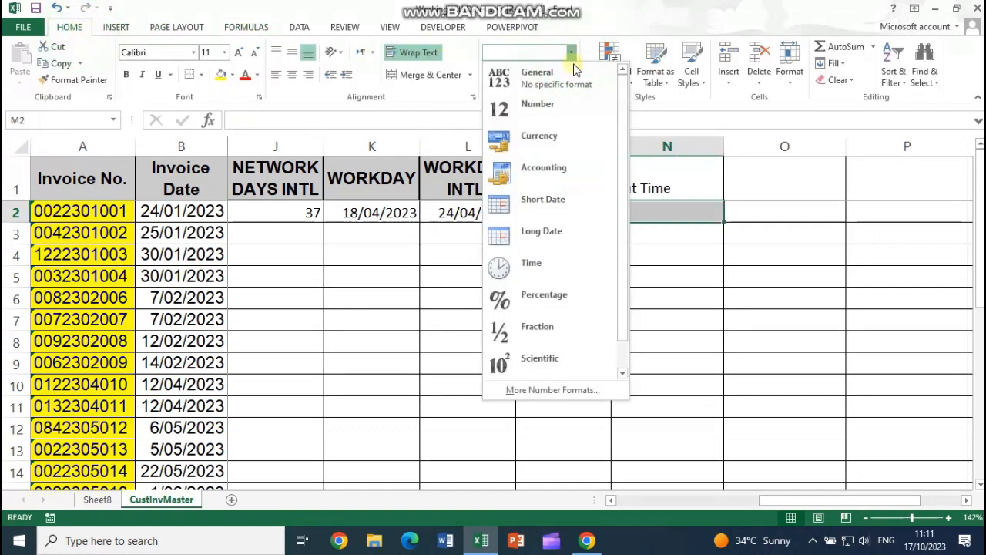
pyautogui.click(560, 266)
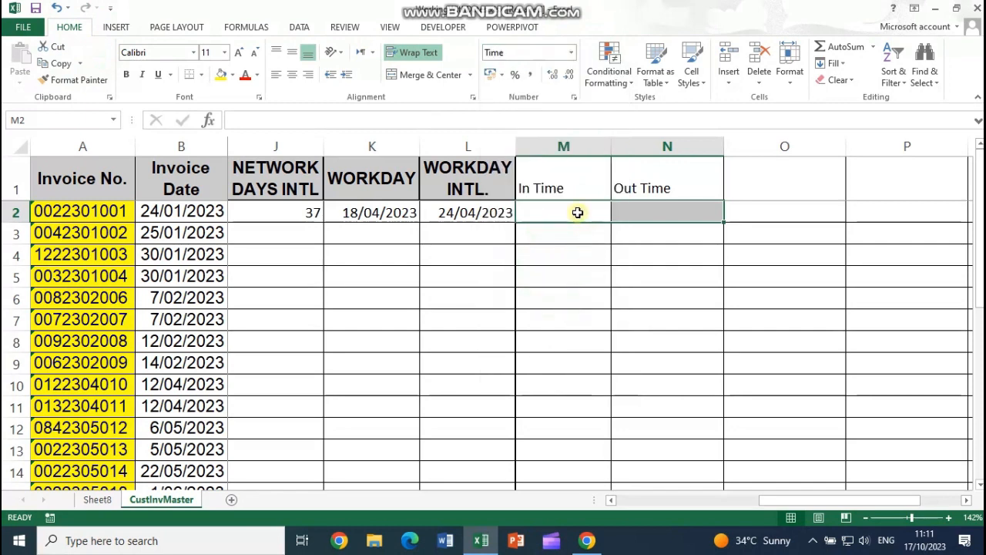
pyautogui.click(571, 54)
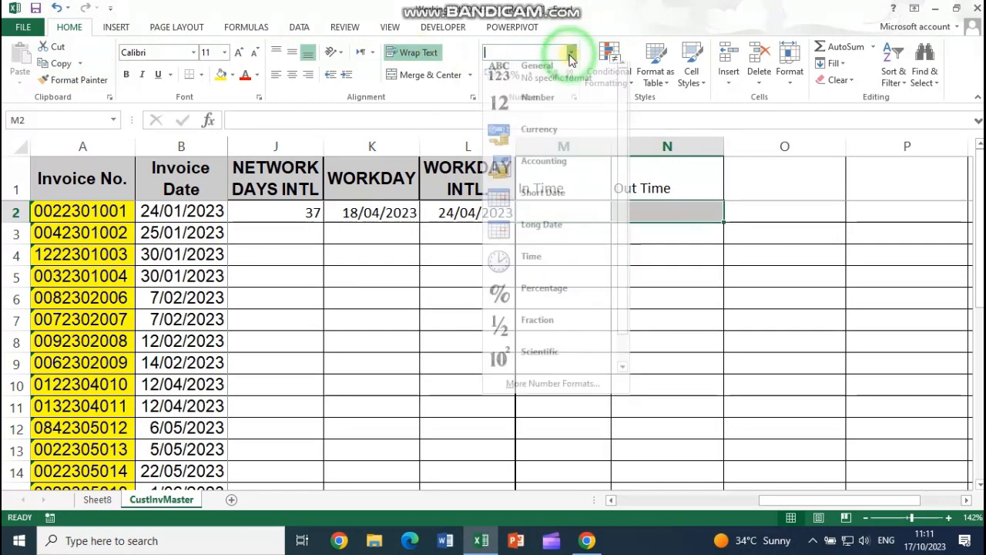
pyautogui.click(548, 390)
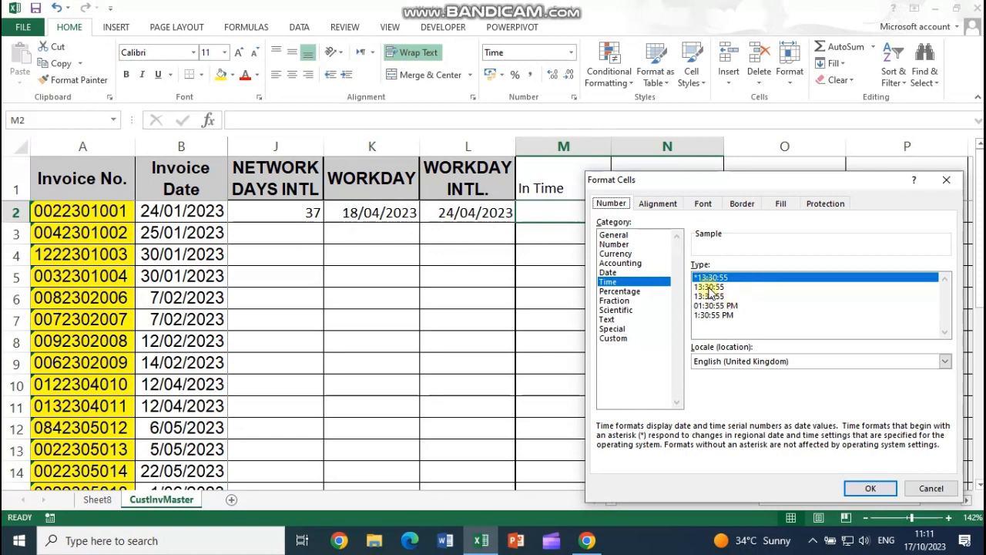
pyautogui.click(875, 490)
# Step: Enter 8:30 as the In Time in cell M2 and 17:30 as the Out Time in cell N2
pyautogui.click(558, 215)
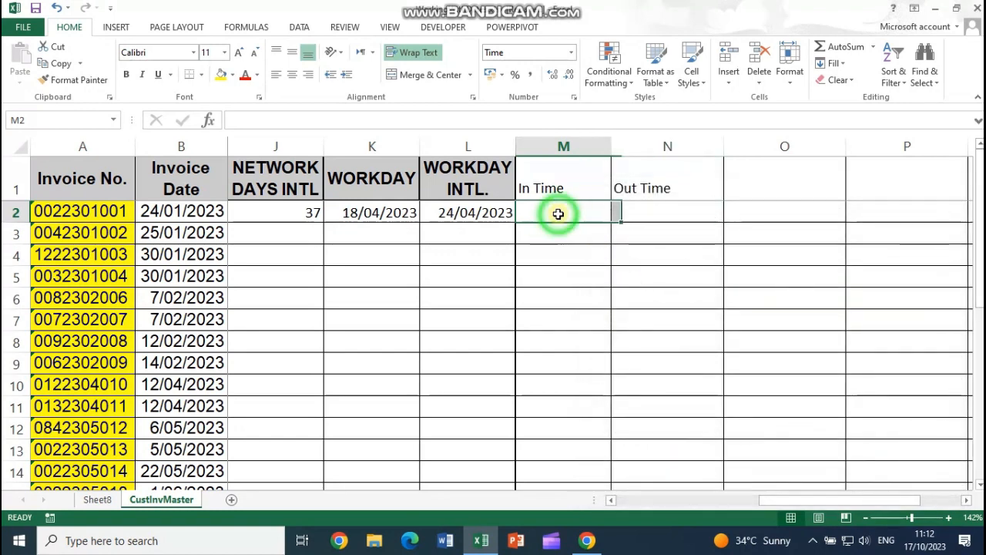
pyautogui.write('8:30')
pyautogui.press('Tab')
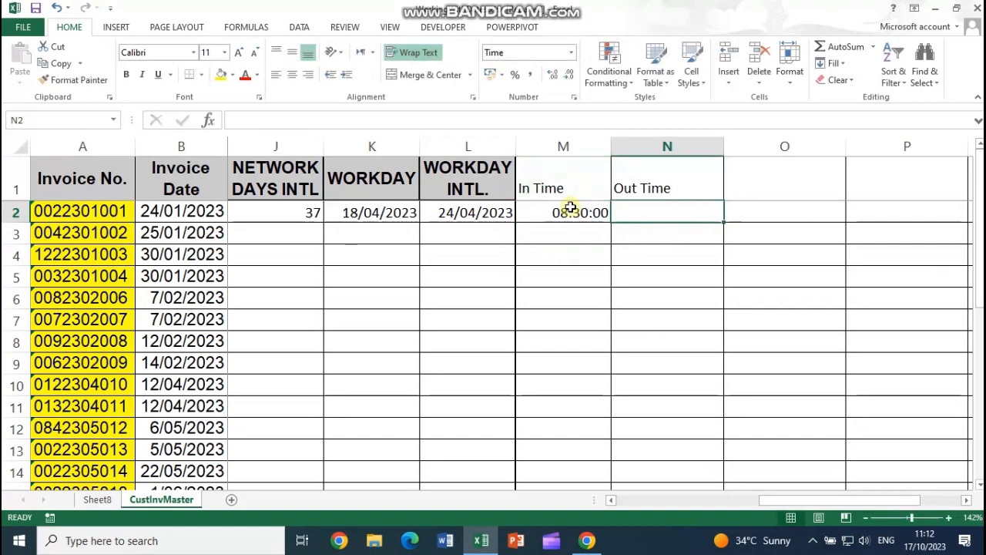
pyautogui.write('17:30')
pyautogui.press('Tab')
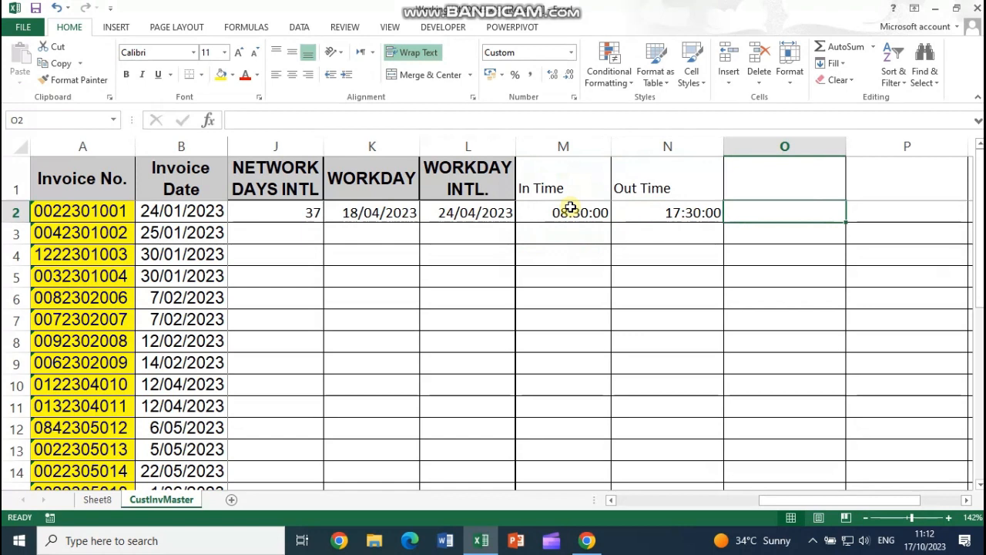
# Step: Enter the formula =N2-M2 in cell O2 to calculate the hours between In Time and Out Time
pyautogui.write('=')
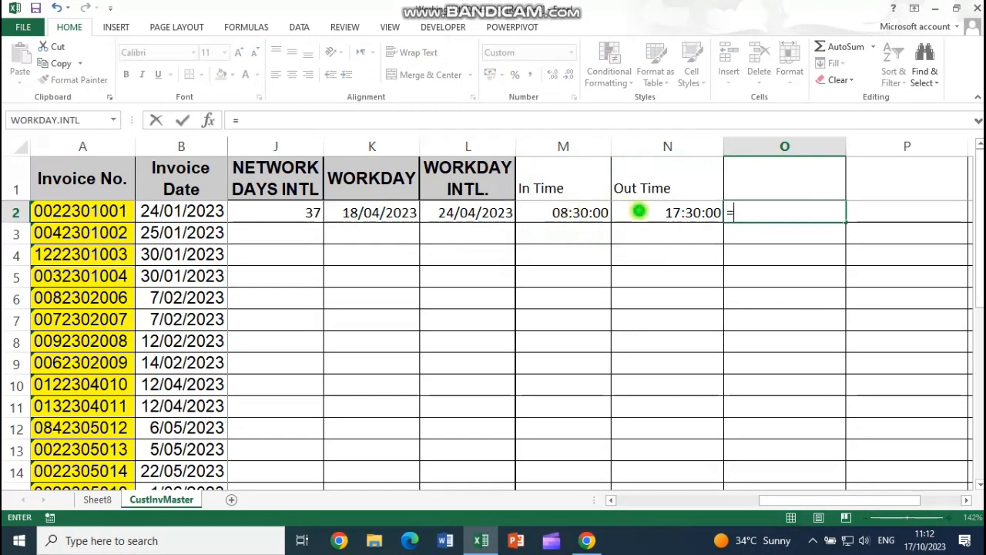
pyautogui.click(639, 211)
pyautogui.write('-')
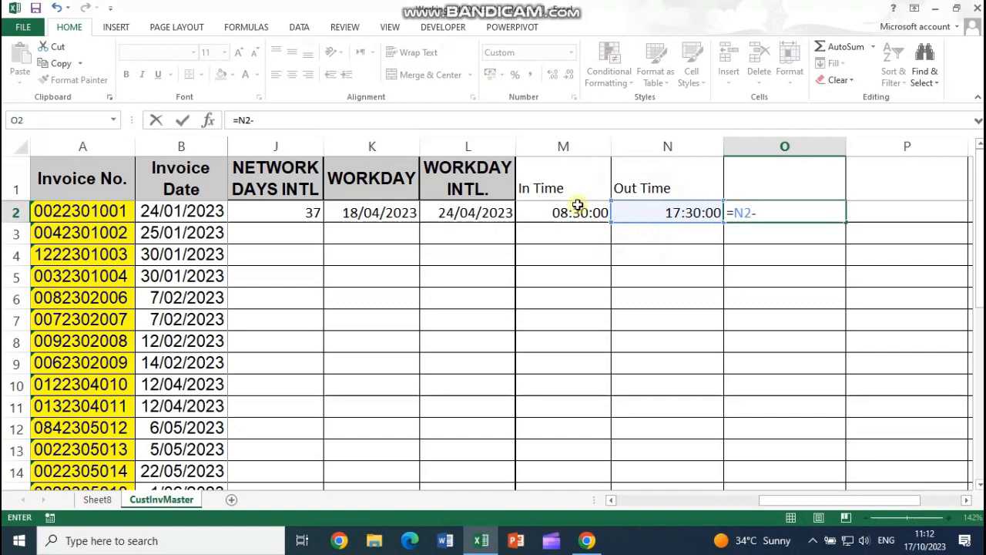
pyautogui.click(581, 217)
pyautogui.press('Return')
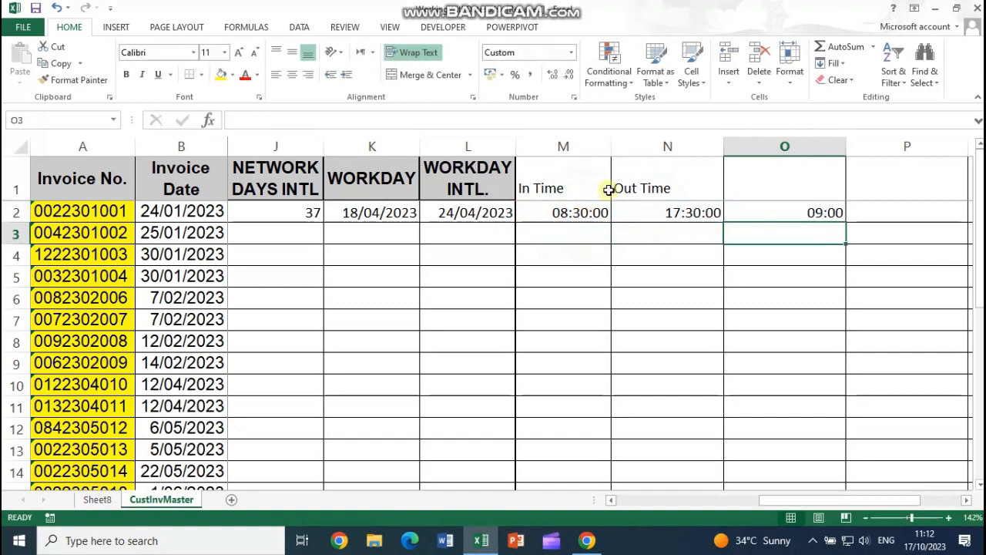
# Step: Try the Number format on the time difference in cell O2 and undo it
pyautogui.click(824, 213)
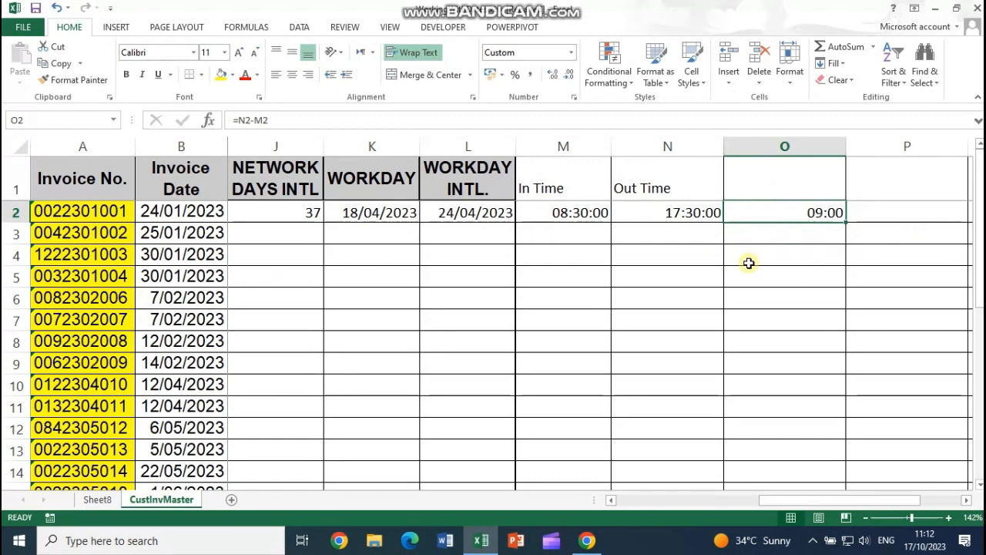
pyautogui.click(571, 53)
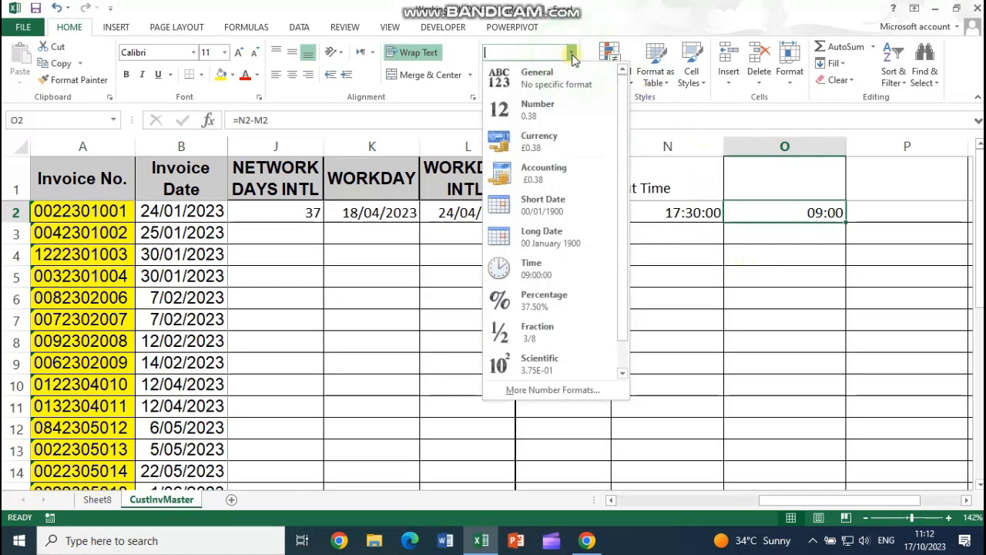
pyautogui.click(565, 109)
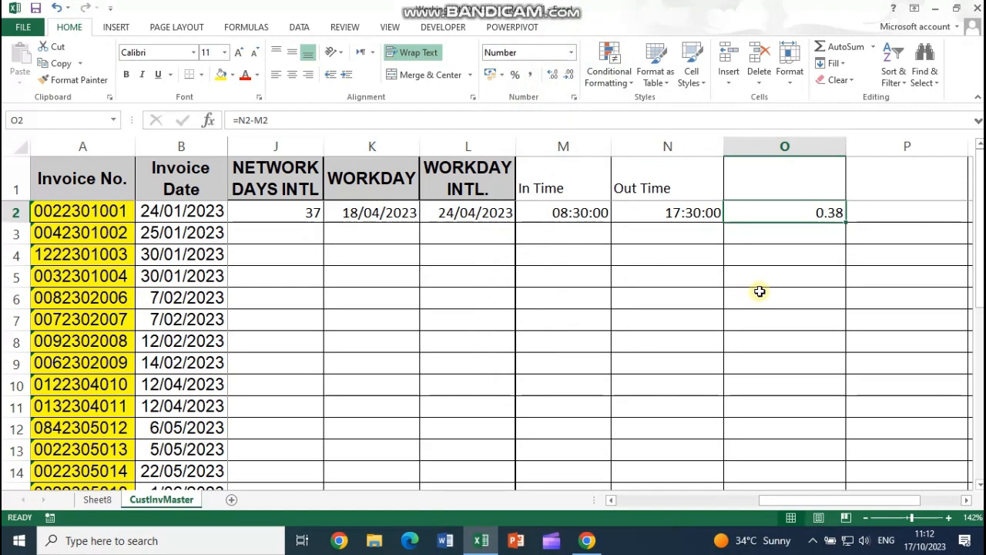
pyautogui.hotkey('ctrl', 'z')
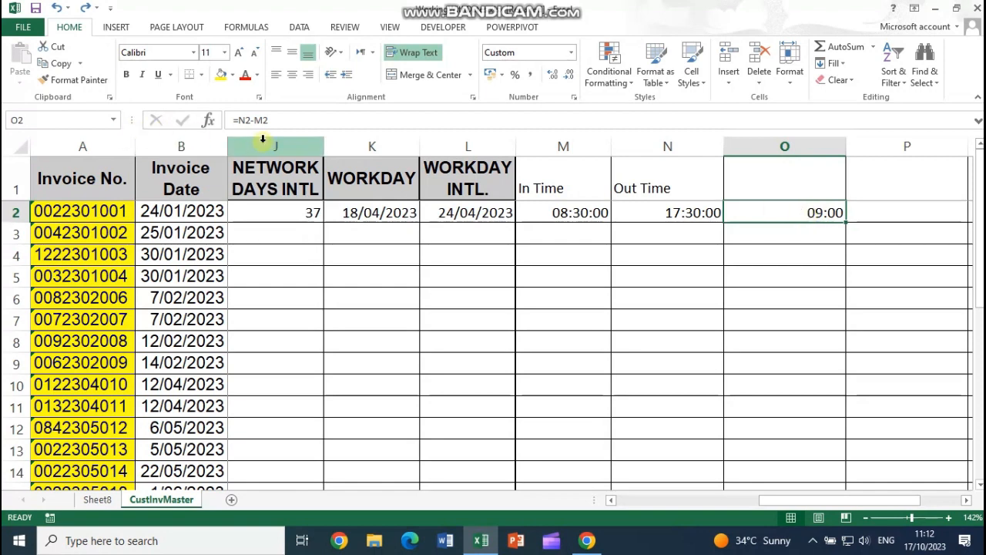
# Step: Change the Out Time in cell N2 to 17:00:00
pyautogui.click(634, 218)
pyautogui.click(250, 122)
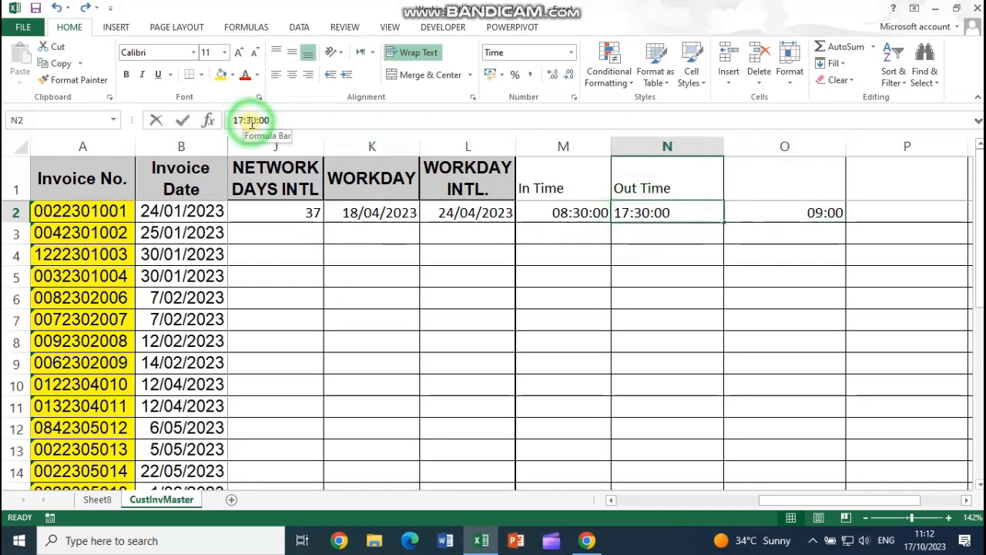
pyautogui.press('BackSpace')
pyautogui.write('0')
pyautogui.press('Return')
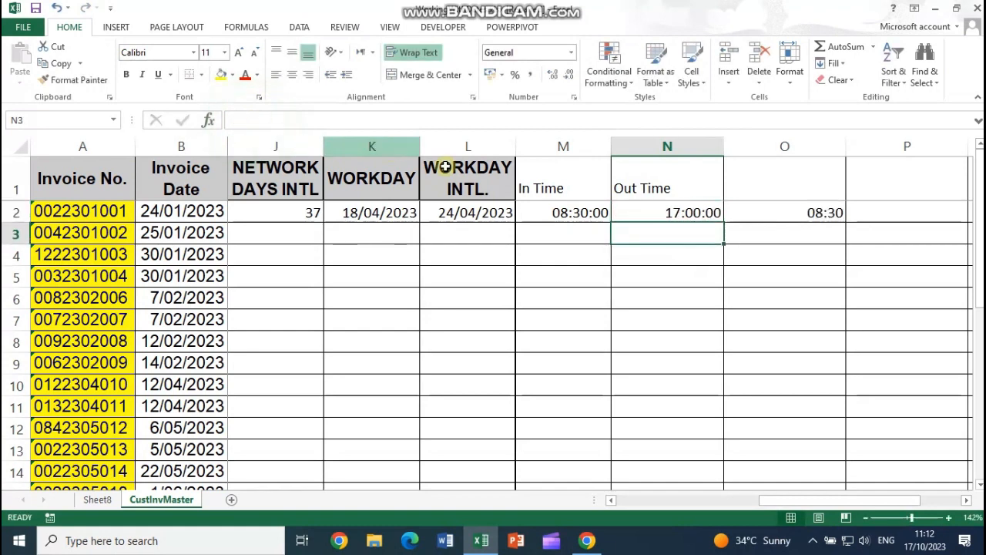
# Step: Enter the formula =O2*10 in cell P2 to multiply the time worked by a rate of 10
pyautogui.click(780, 222)
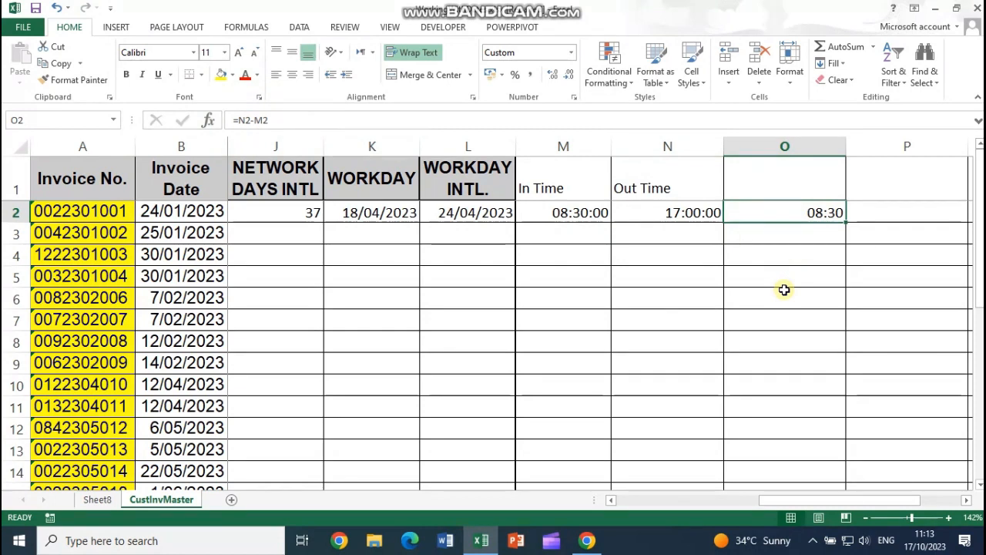
pyautogui.press('Right')
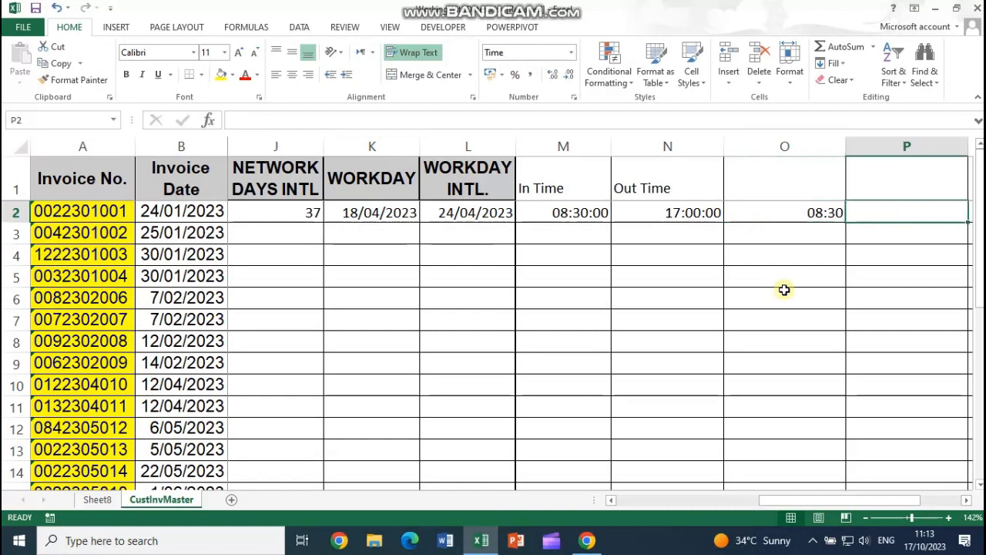
pyautogui.write('=')
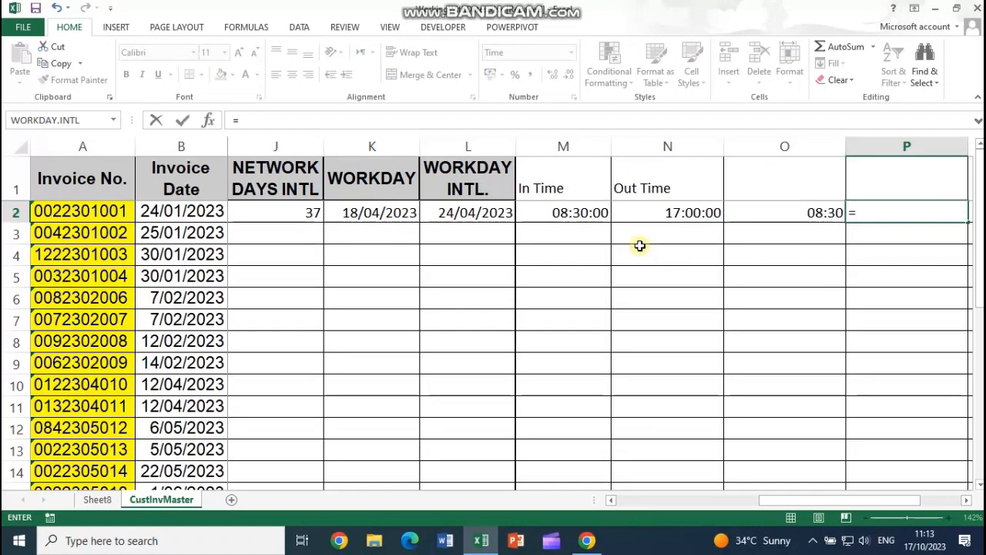
pyautogui.click(787, 217)
pyautogui.write('*10')
pyautogui.press('Return')
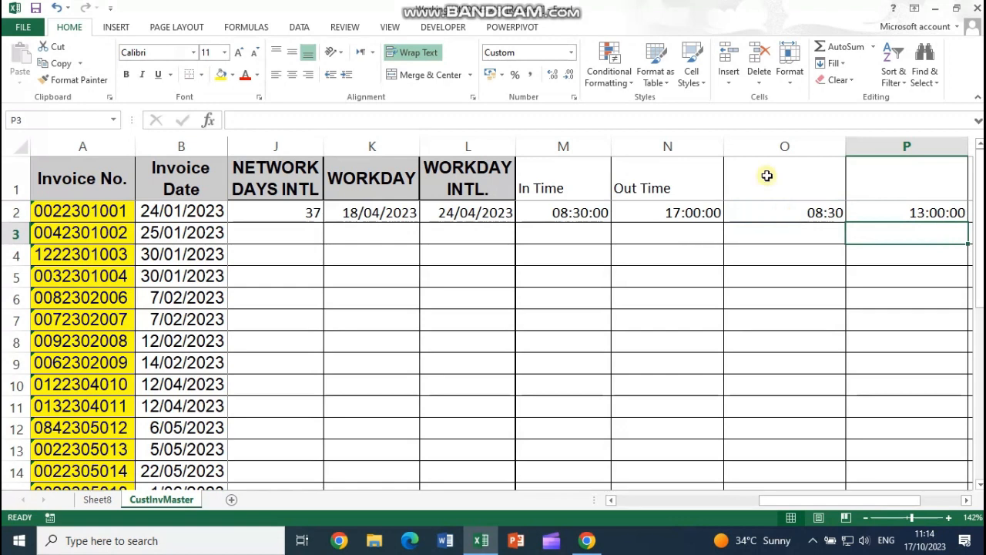
# Step: Change the formula in cell O2 to =(N2-M2)*24 to convert the time difference into hours
pyautogui.click(785, 215)
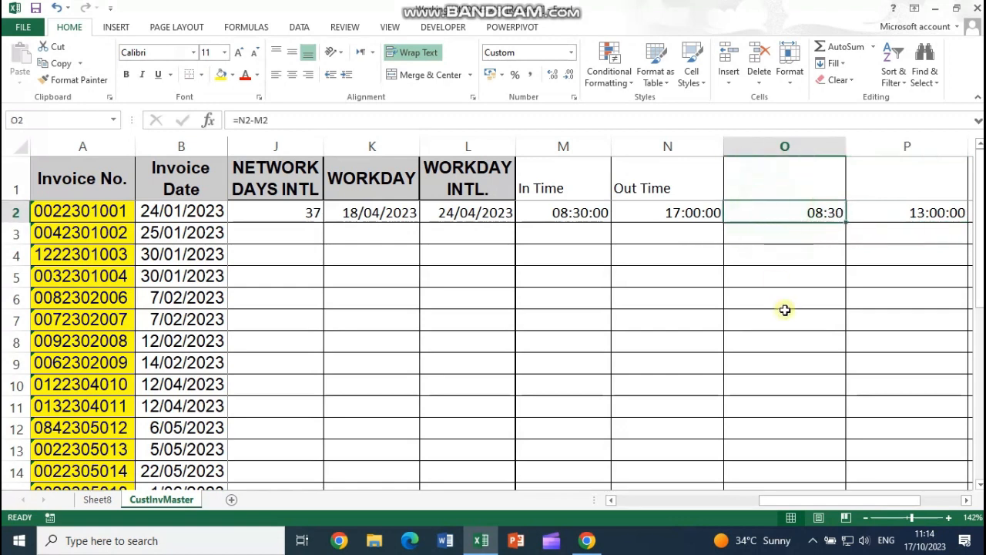
pyautogui.click(255, 120)
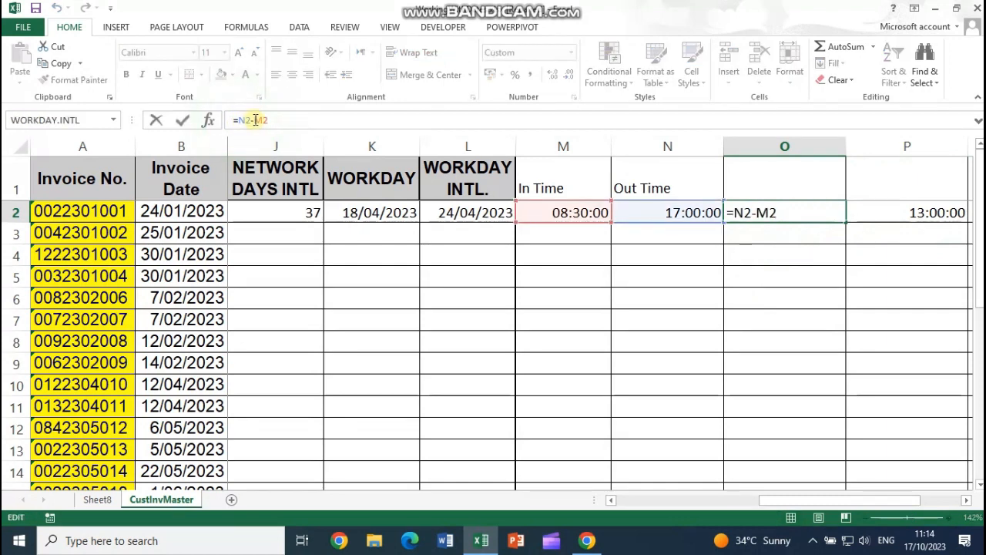
pyautogui.write('(')
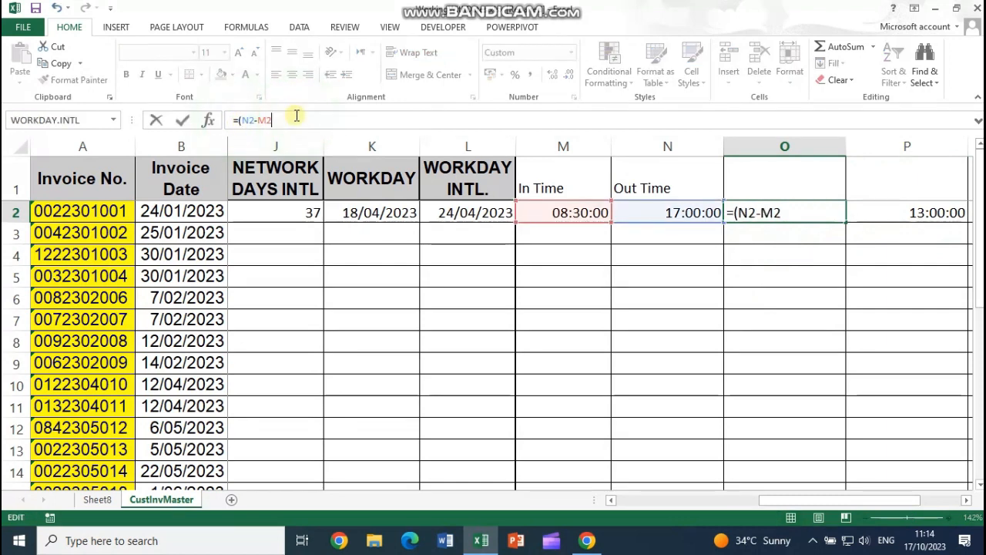
pyautogui.write(')*24')
pyautogui.press('Return')
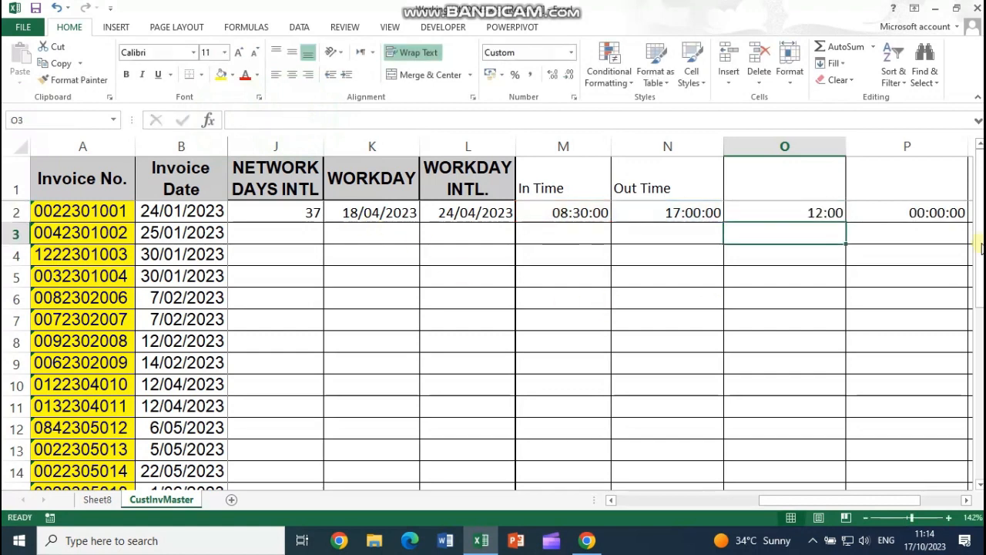
# Step: Apply the Number format to cells P2 and O2, keeping the formula =(N2-M2)*24 in O2
pyautogui.click(897, 215)
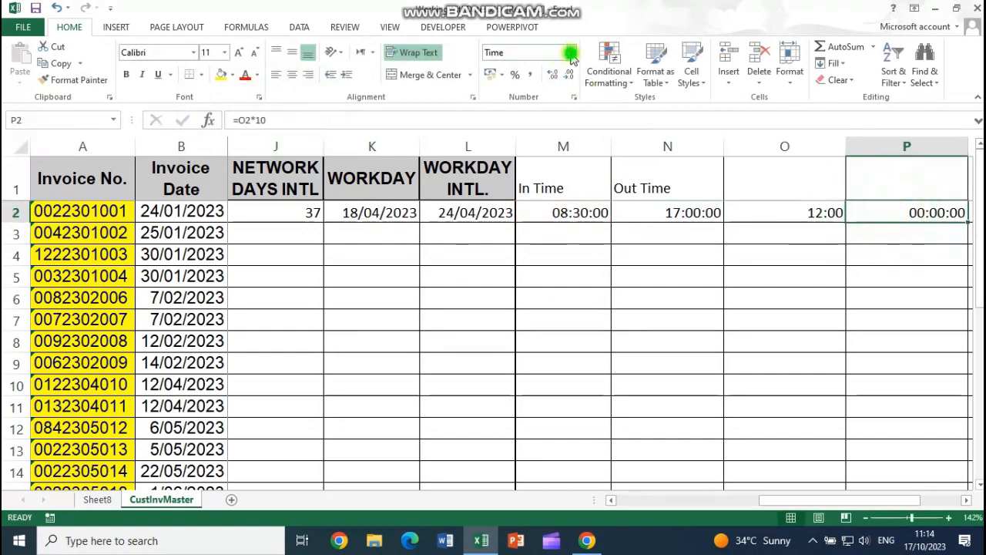
pyautogui.click(571, 52)
pyautogui.click(545, 108)
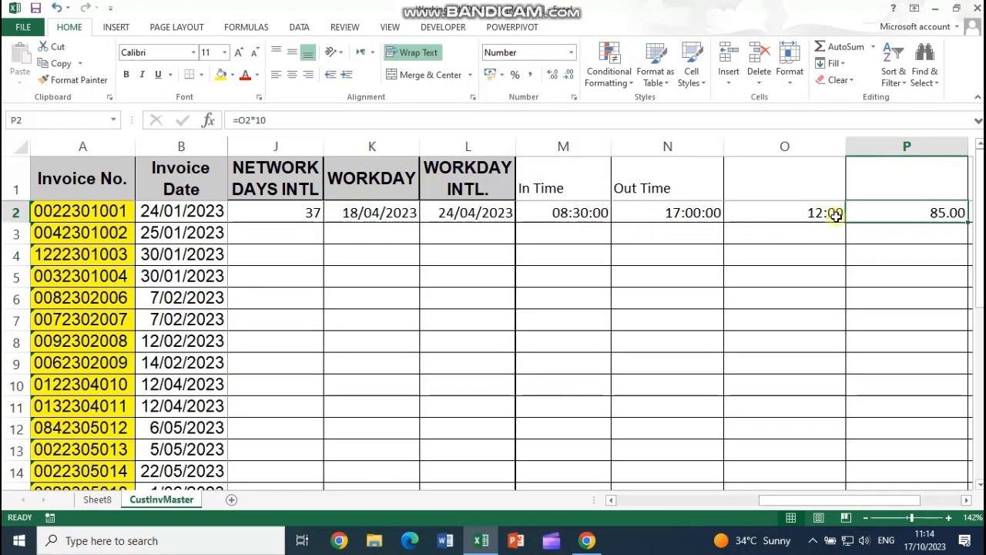
pyautogui.click(821, 214)
pyautogui.click(571, 52)
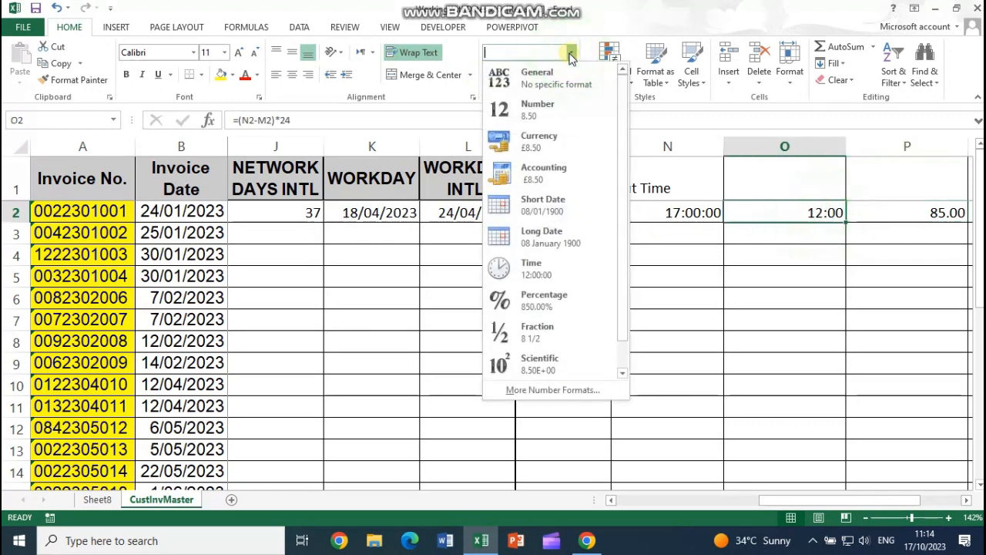
pyautogui.click(568, 110)
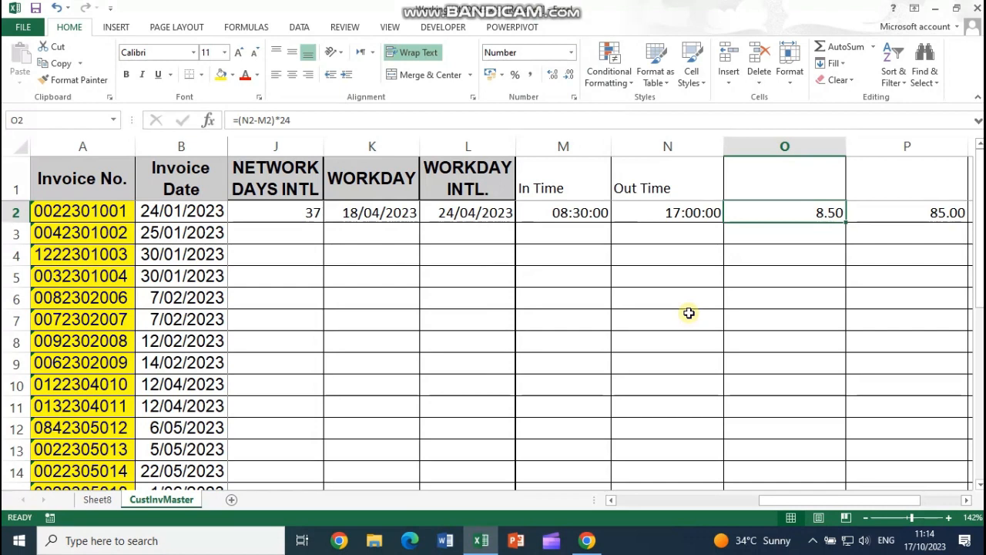
pyautogui.click(306, 119)
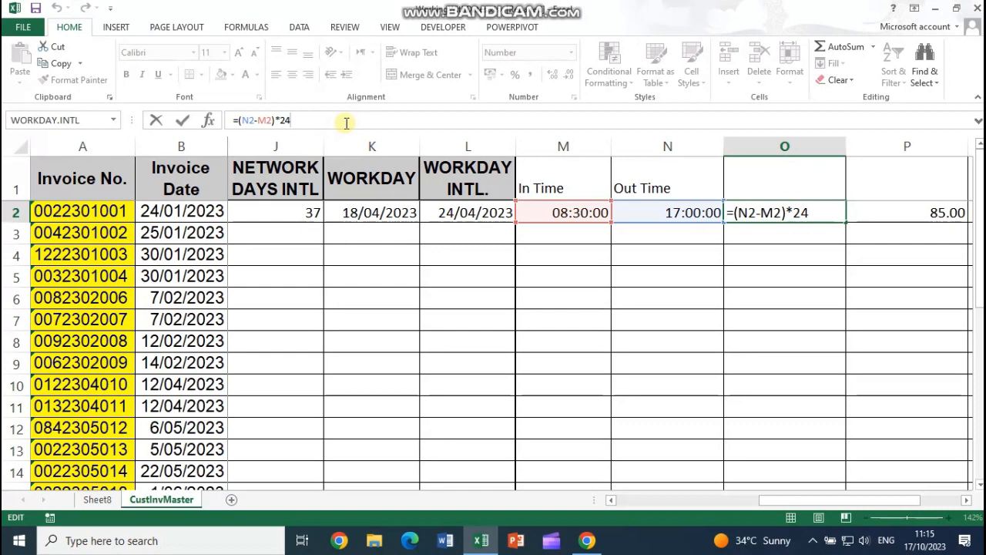
pyautogui.hotkey('ctrl', 'Return')
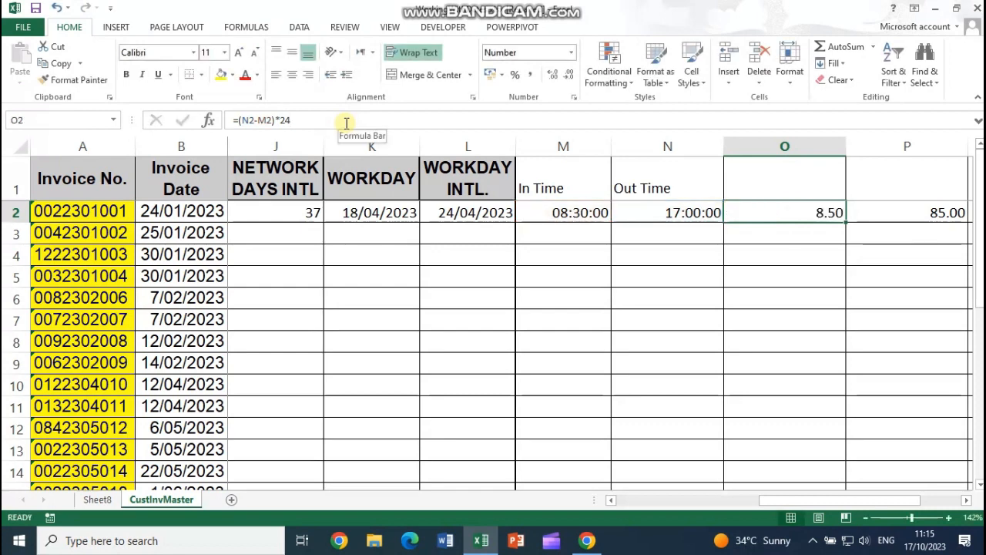